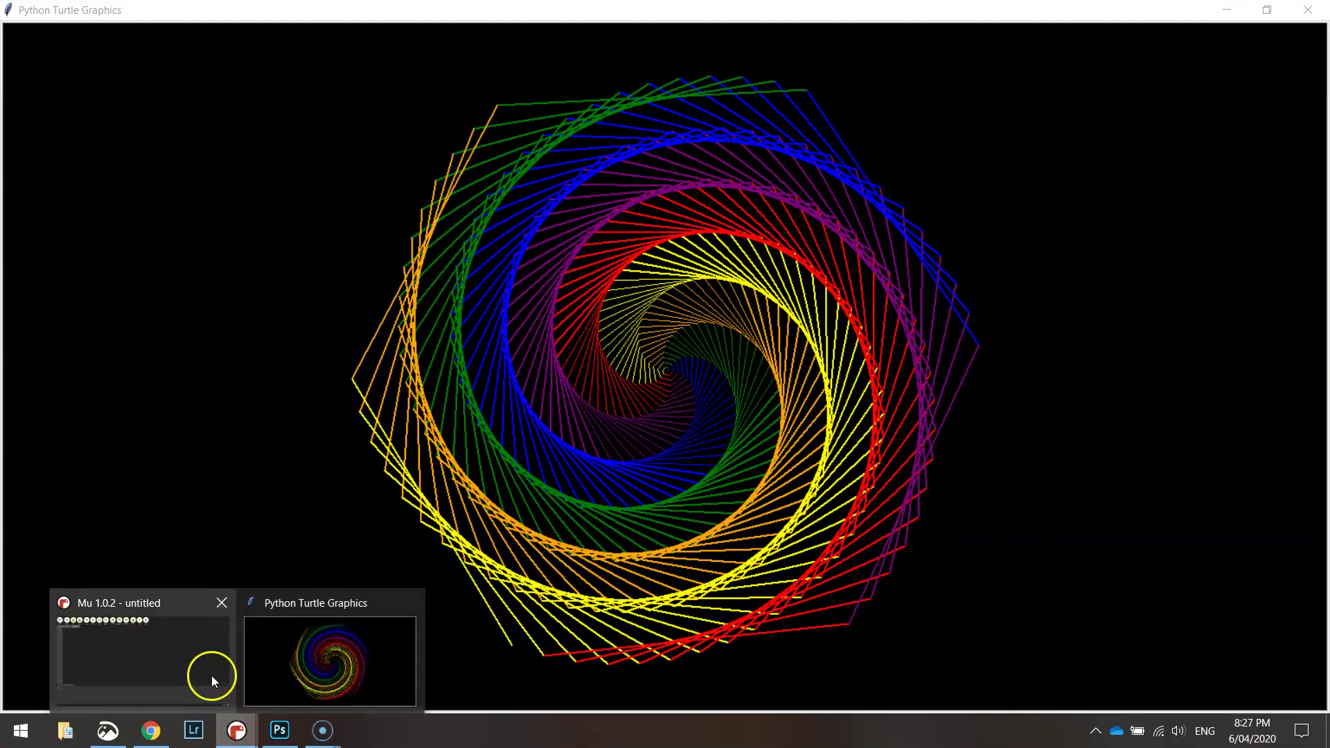
# - Bring the blank 'Mu 1.0.2 - untitled' script editor in front of the spiral window
pyautogui.click(211, 676)
pyautogui.click(137, 230)
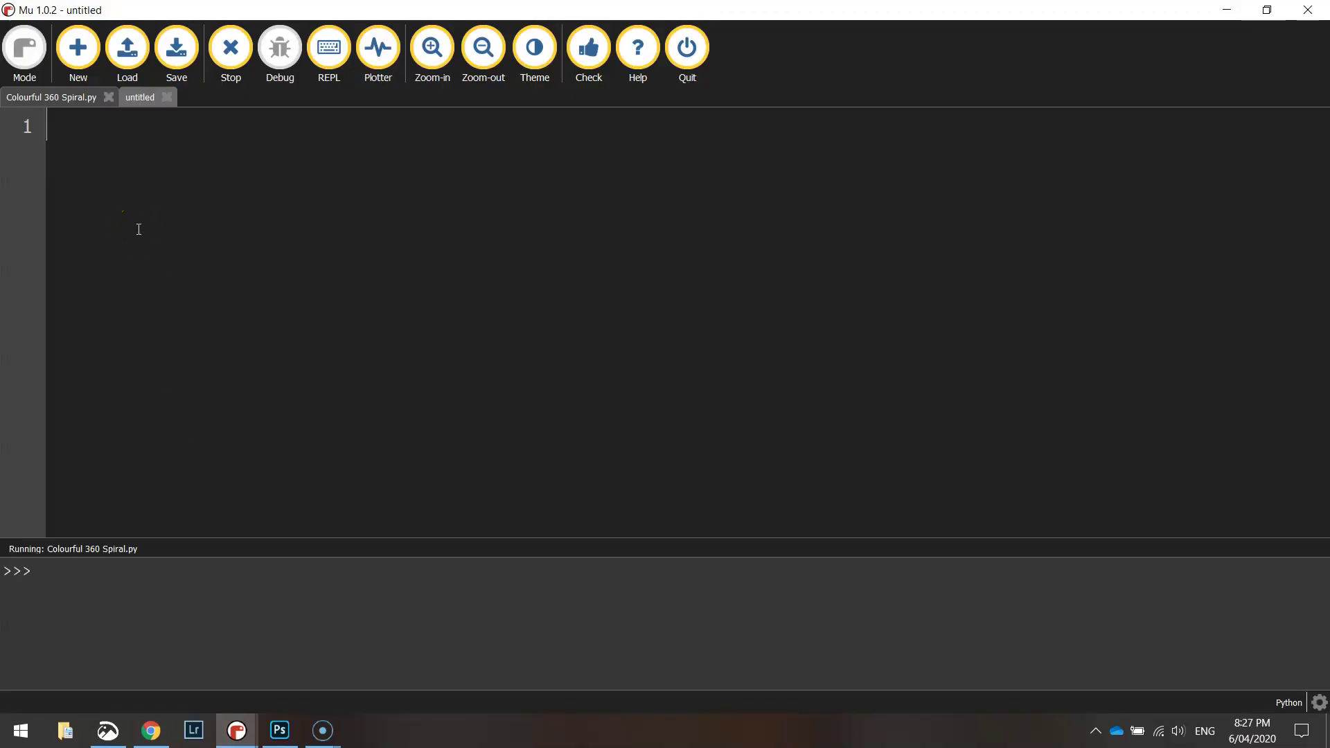
pyautogui.write('fr')
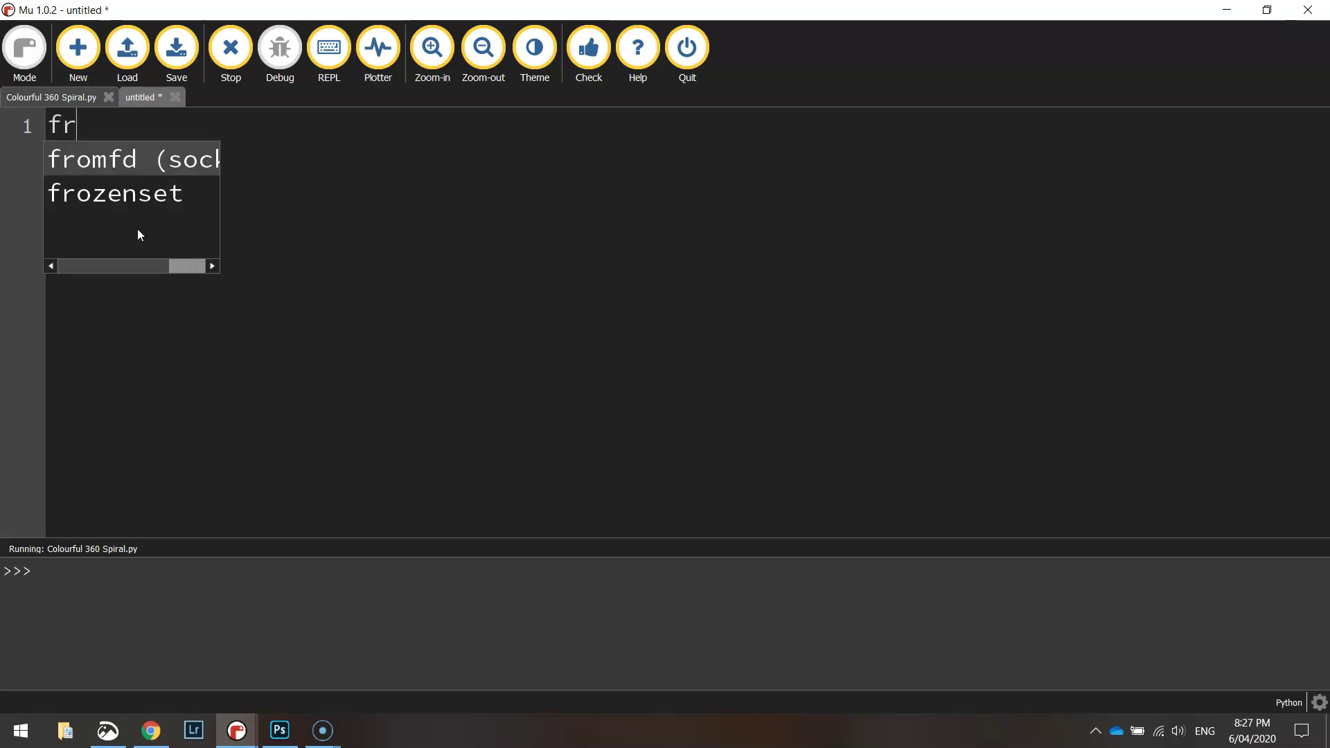
pyautogui.write('om turtle ')
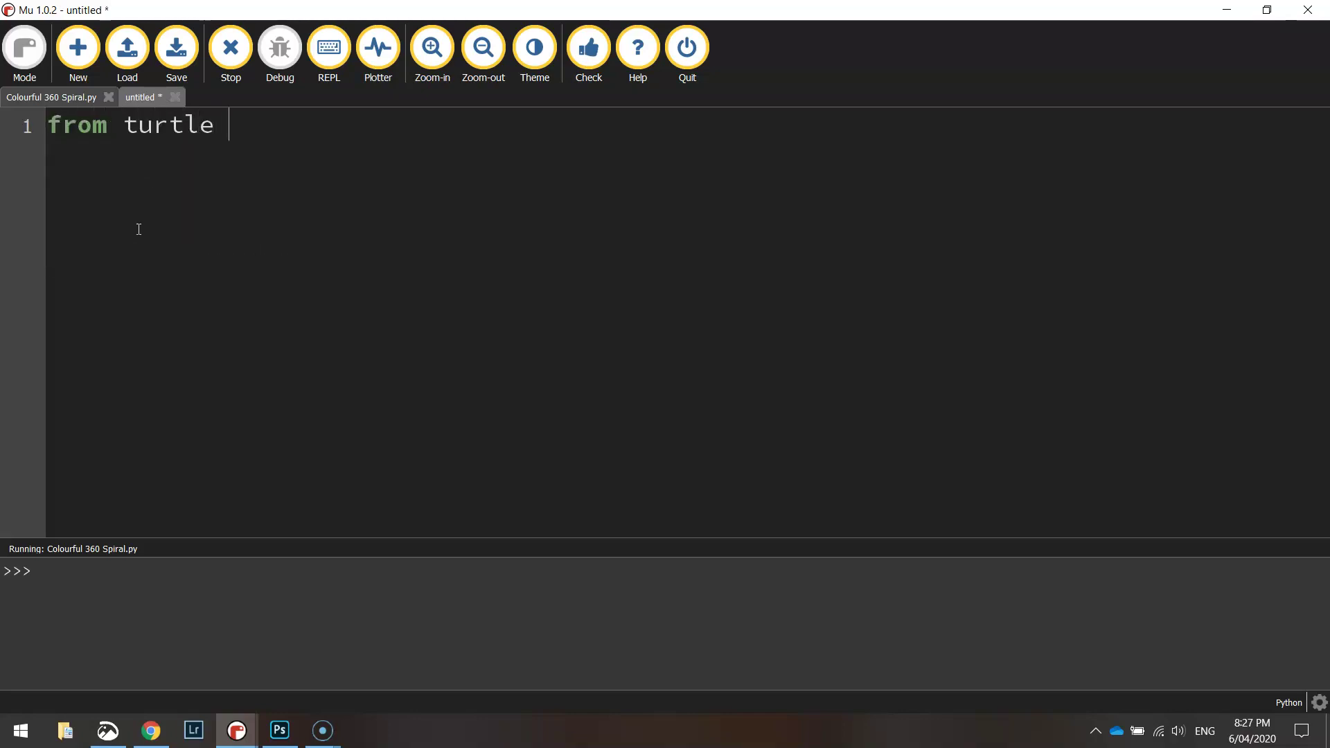
pyautogui.write('import *  ')
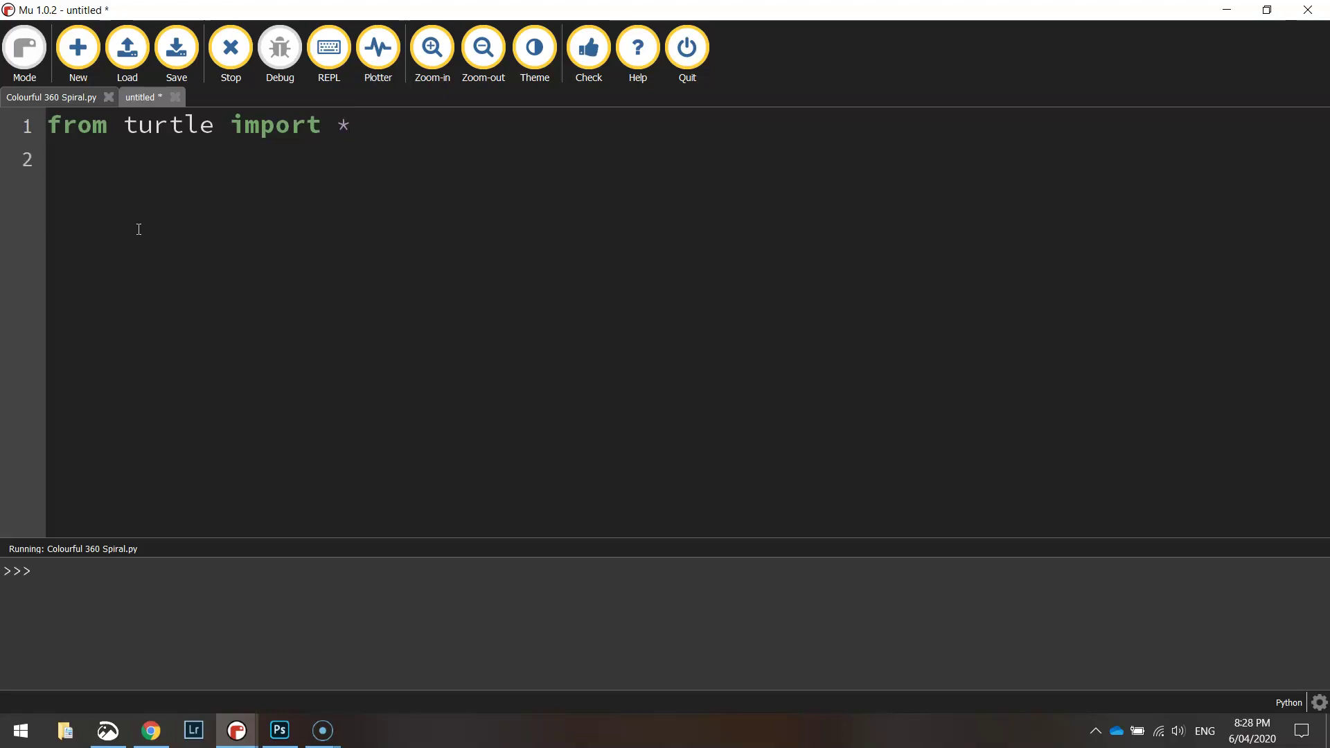
pyautogui.write('spee')
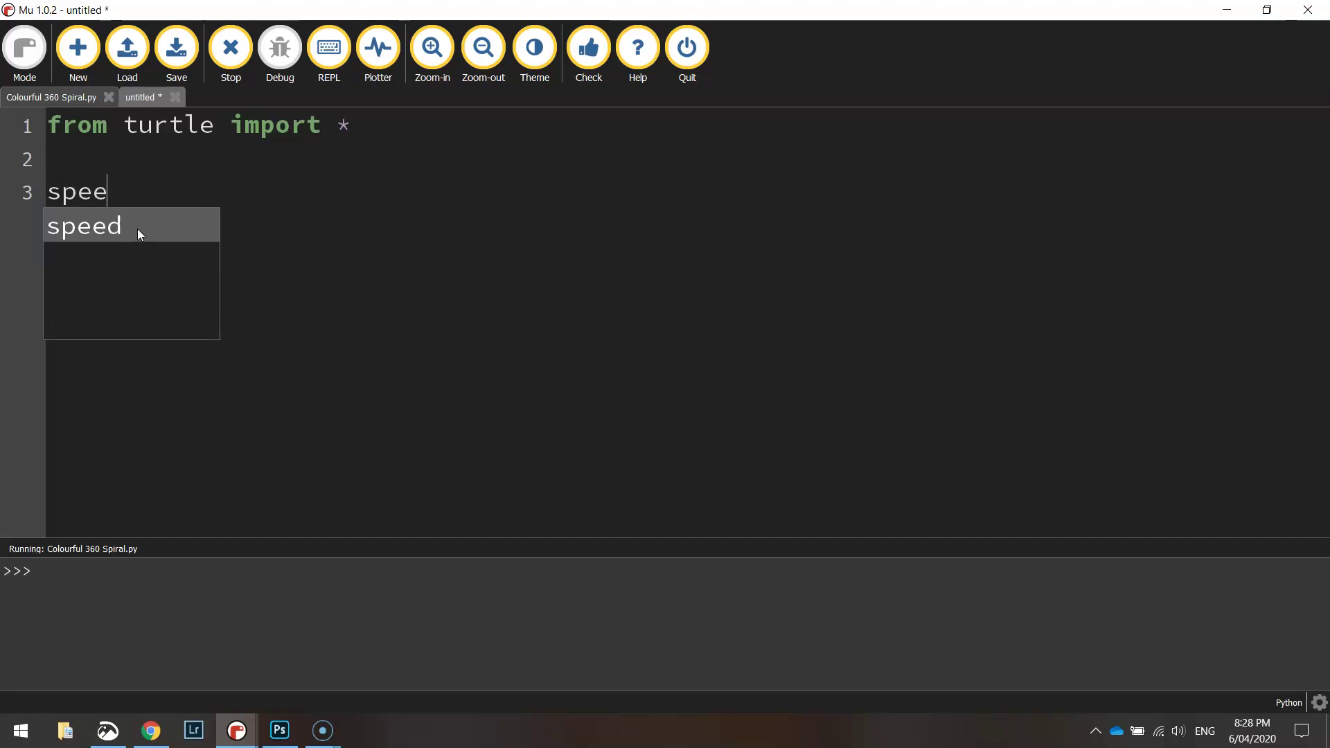
pyautogui.write('d(0)')
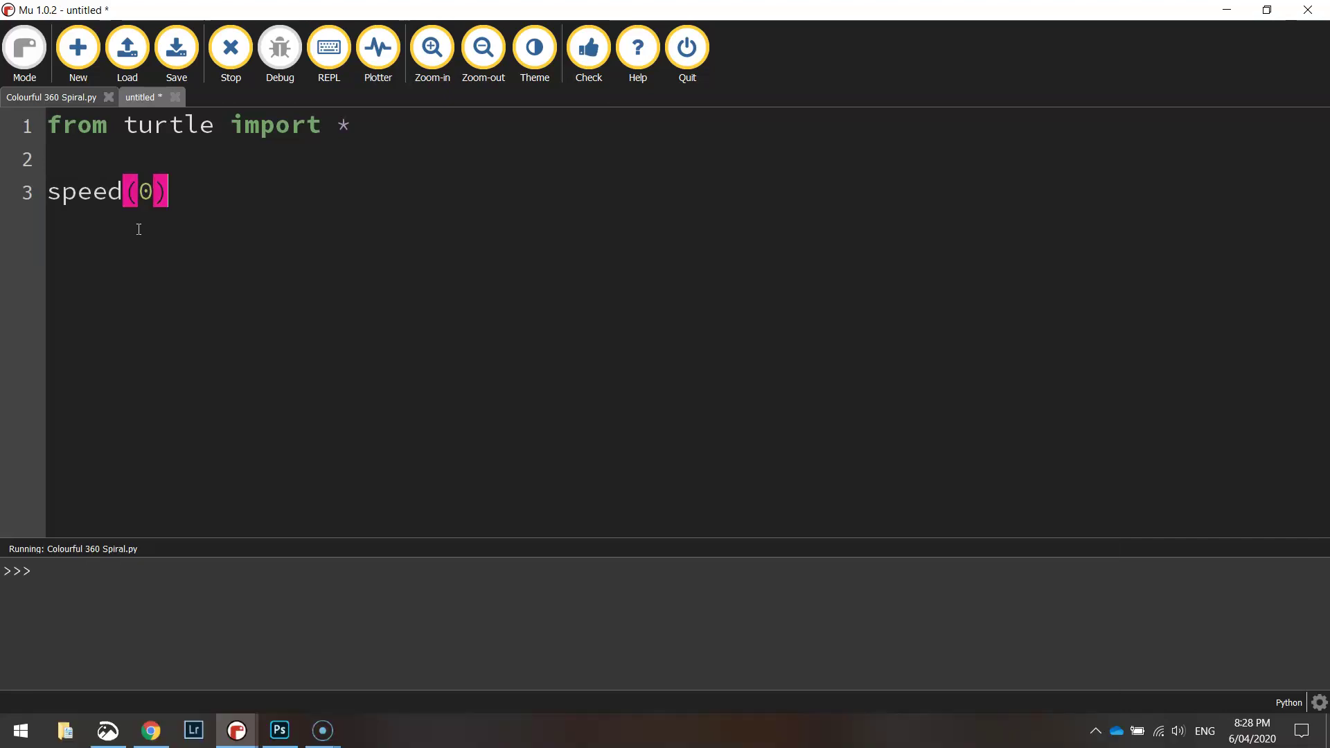
# - Write 'from turtle import *', speed(0) and bgcolor("black") on separate lines, plus a blank line
pyautogui.press('Return')
pyautogui.write('bgcolo')
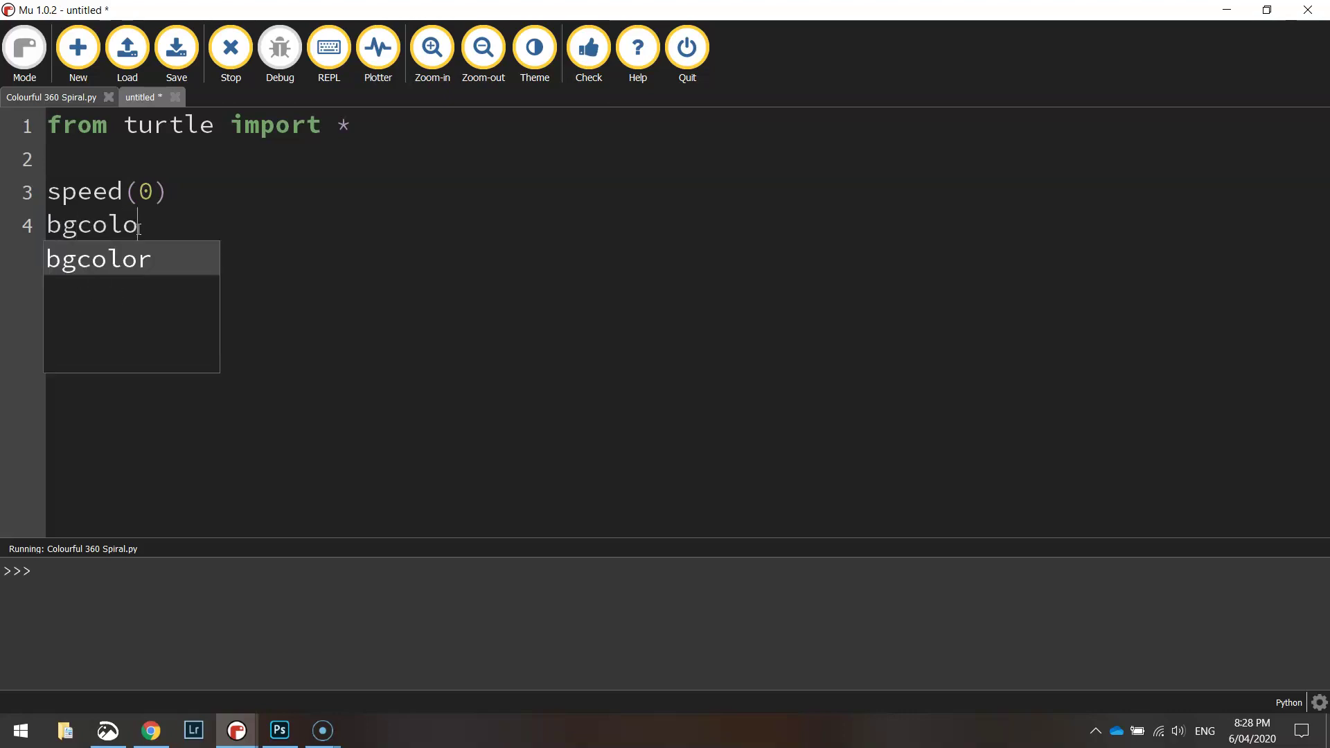
pyautogui.write('r("')
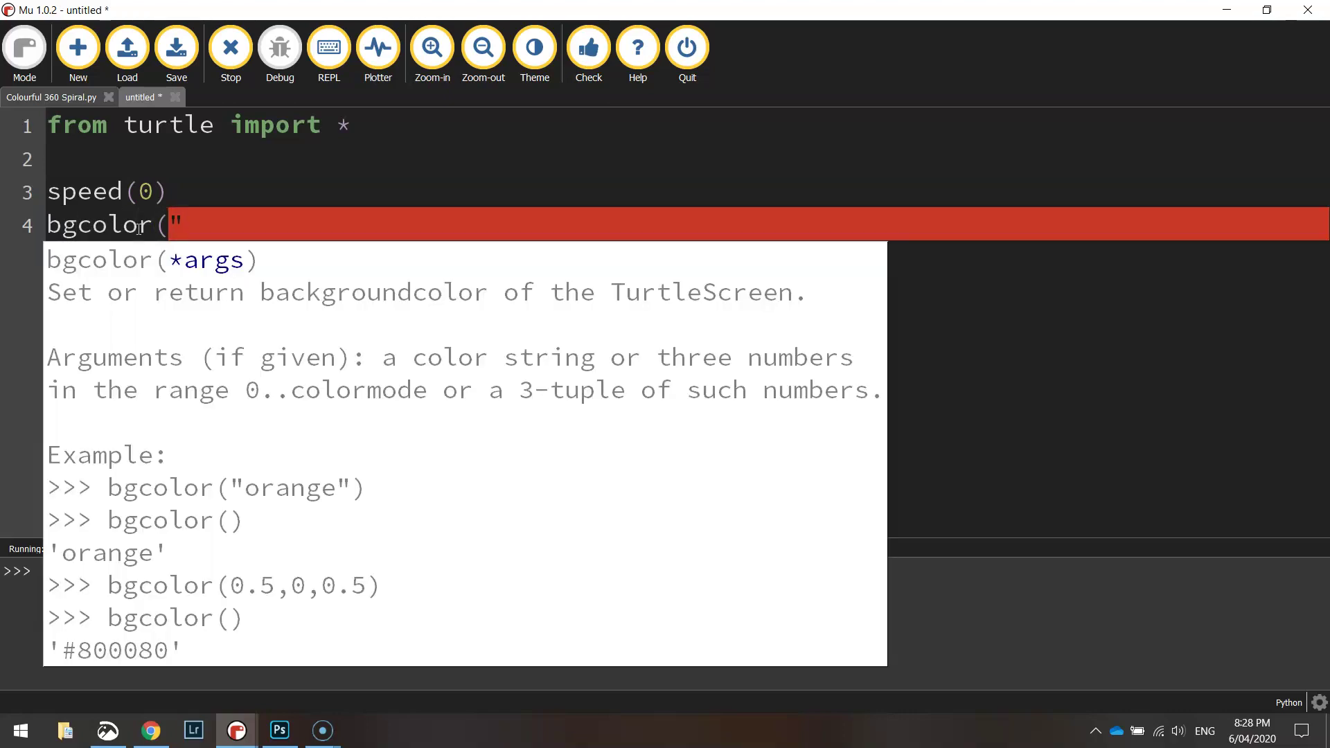
pyautogui.write('black")')
pyautogui.press('Return')
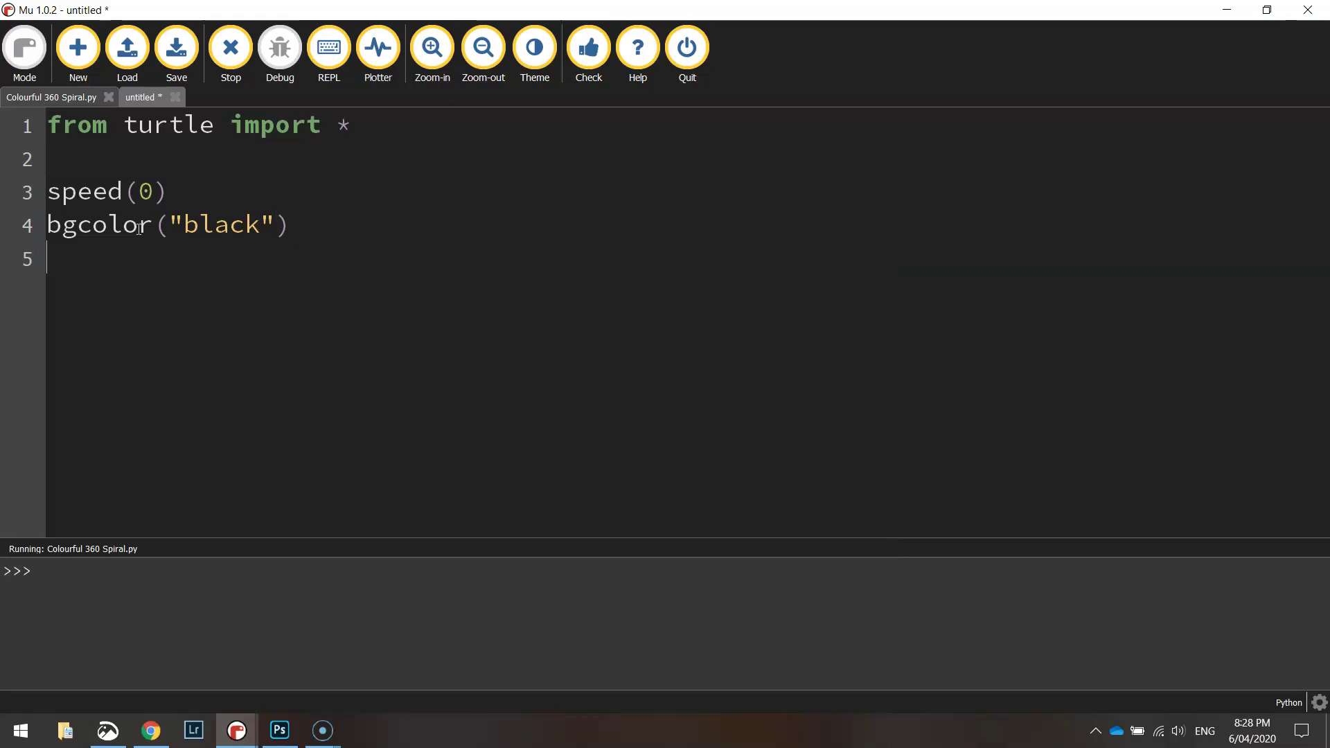
pyautogui.press('Return')
pyautogui.write('colours')
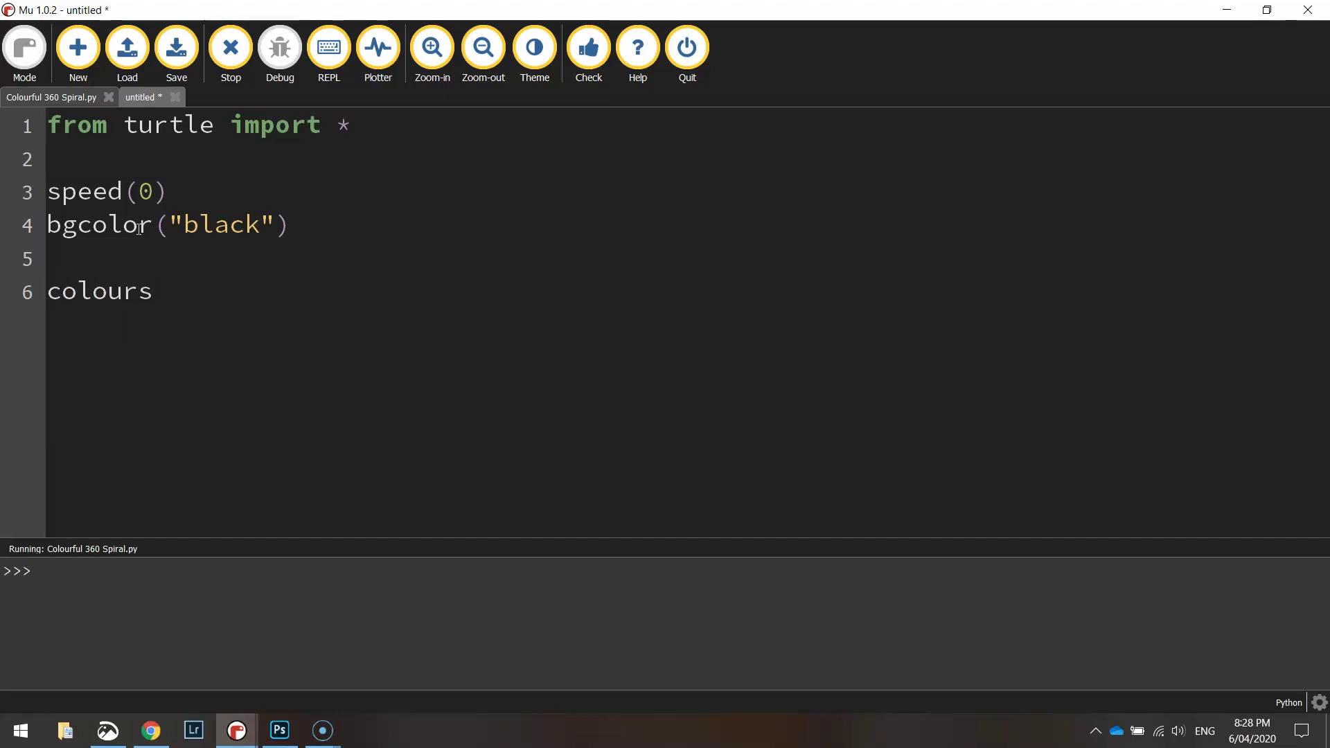
pyautogui.write(' = ')
pyautogui.write('[')
pyautogui.write('"')
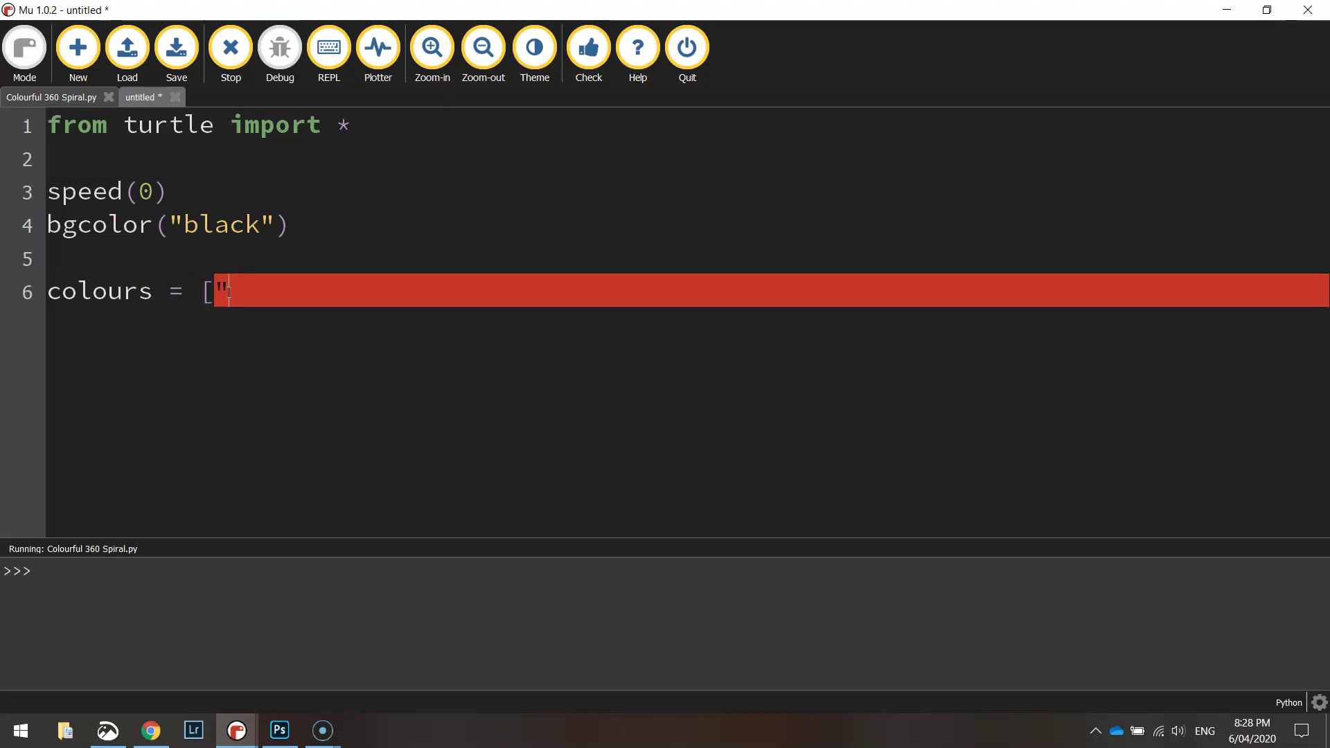
# - Remove the stray bracket after "purple" in the colours list
pyautogui.click(213, 291)
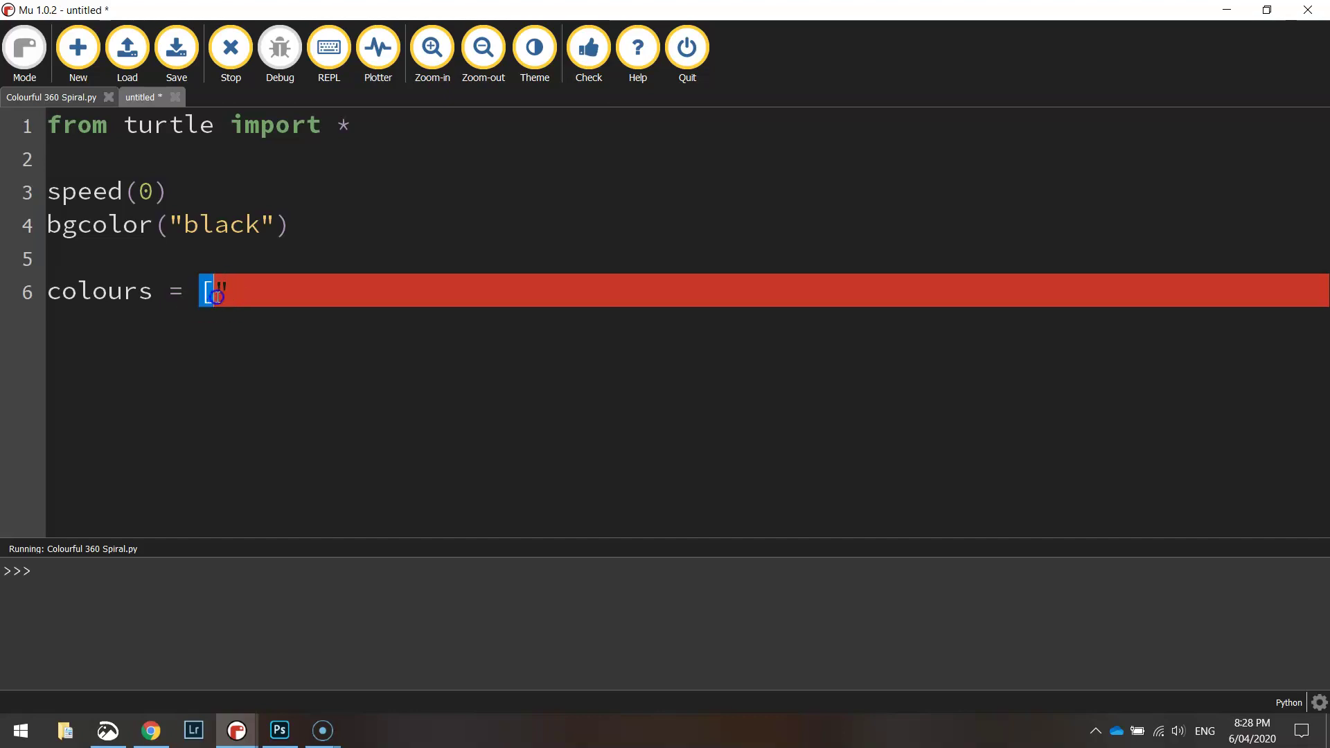
pyautogui.click(234, 291)
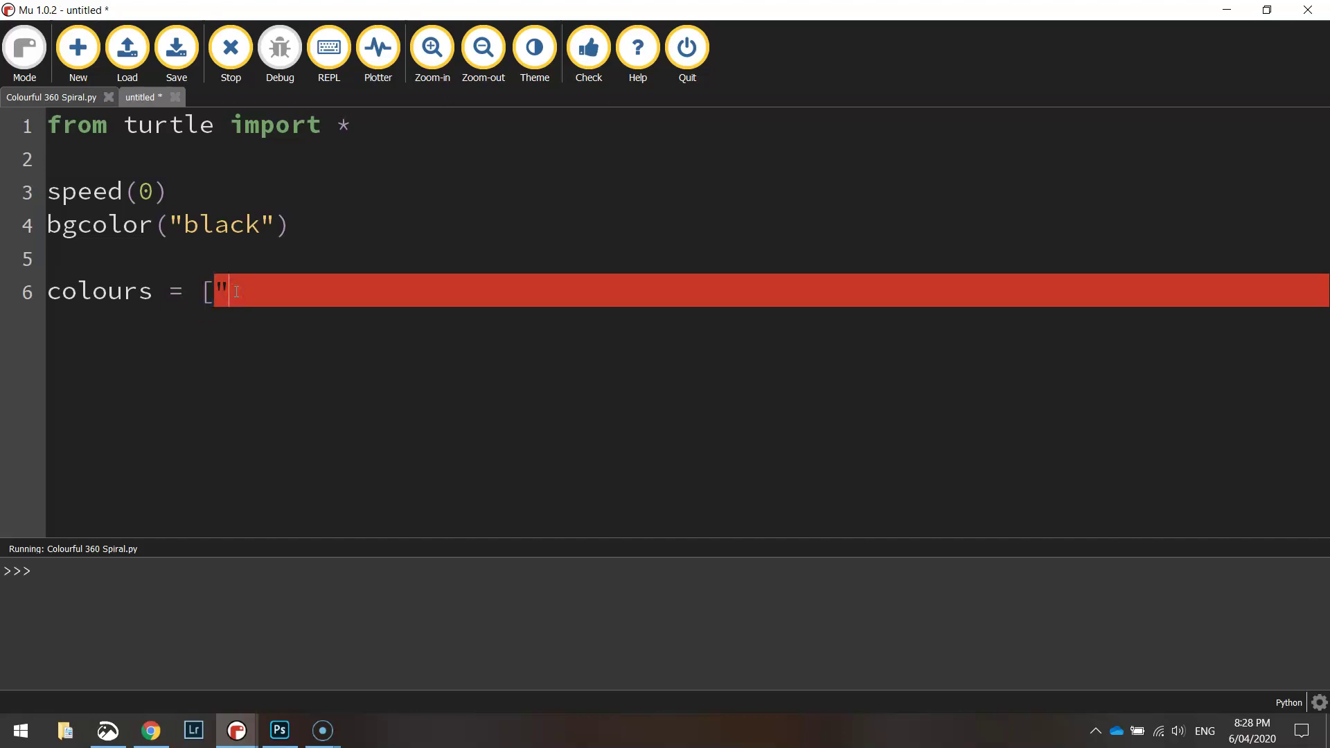
pyautogui.write('red')
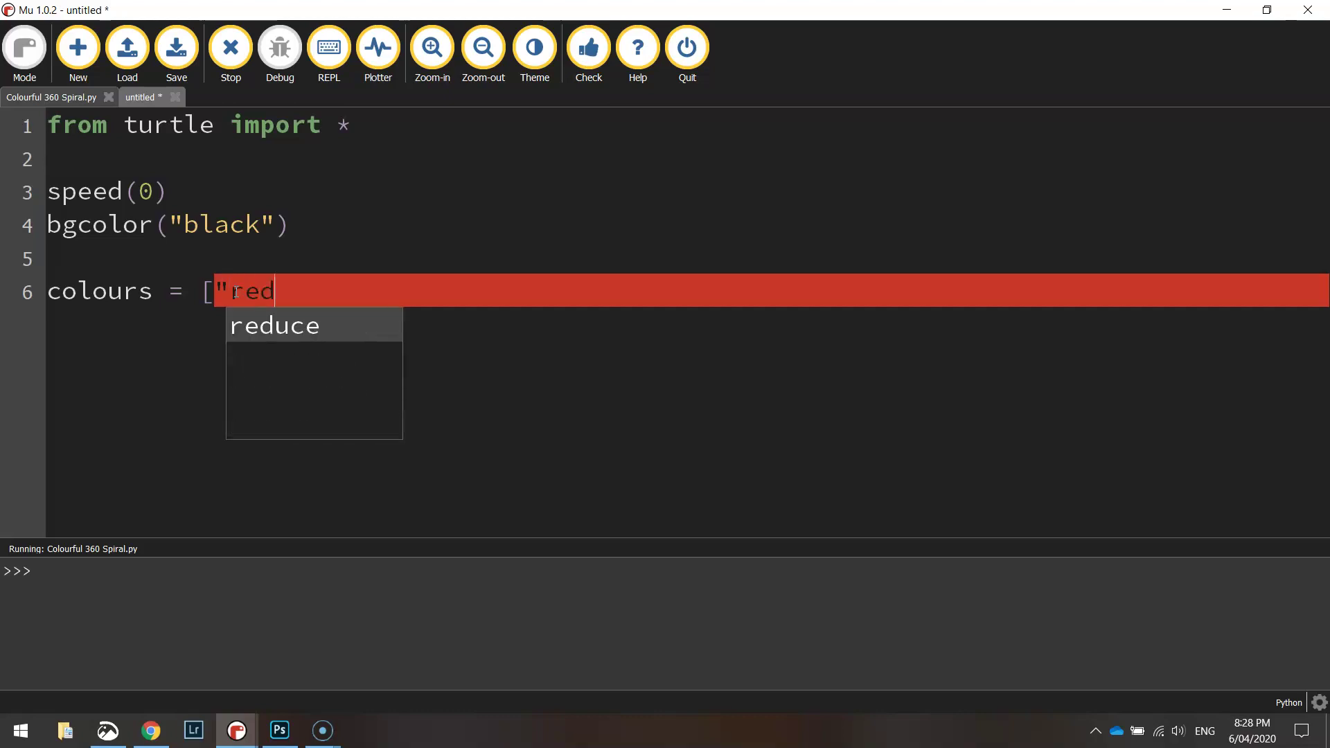
pyautogui.write('"')
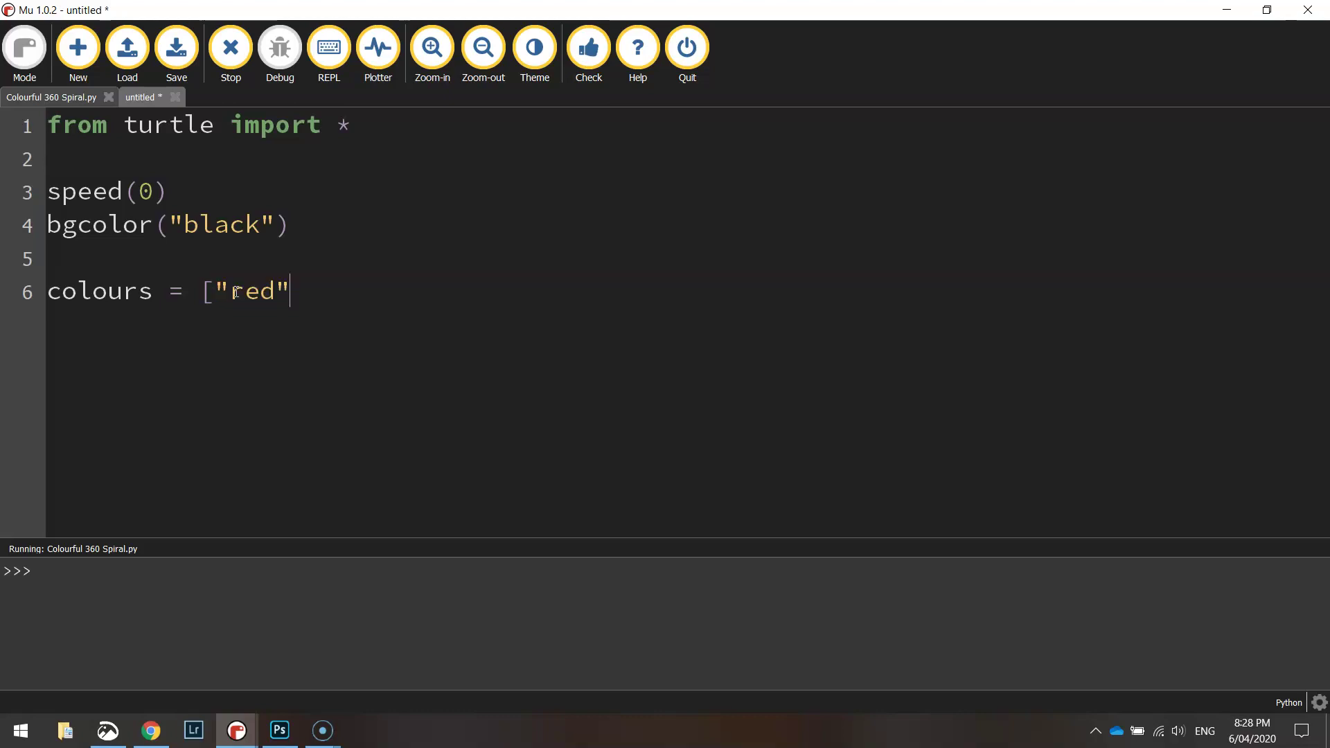
pyautogui.write(', "pu')
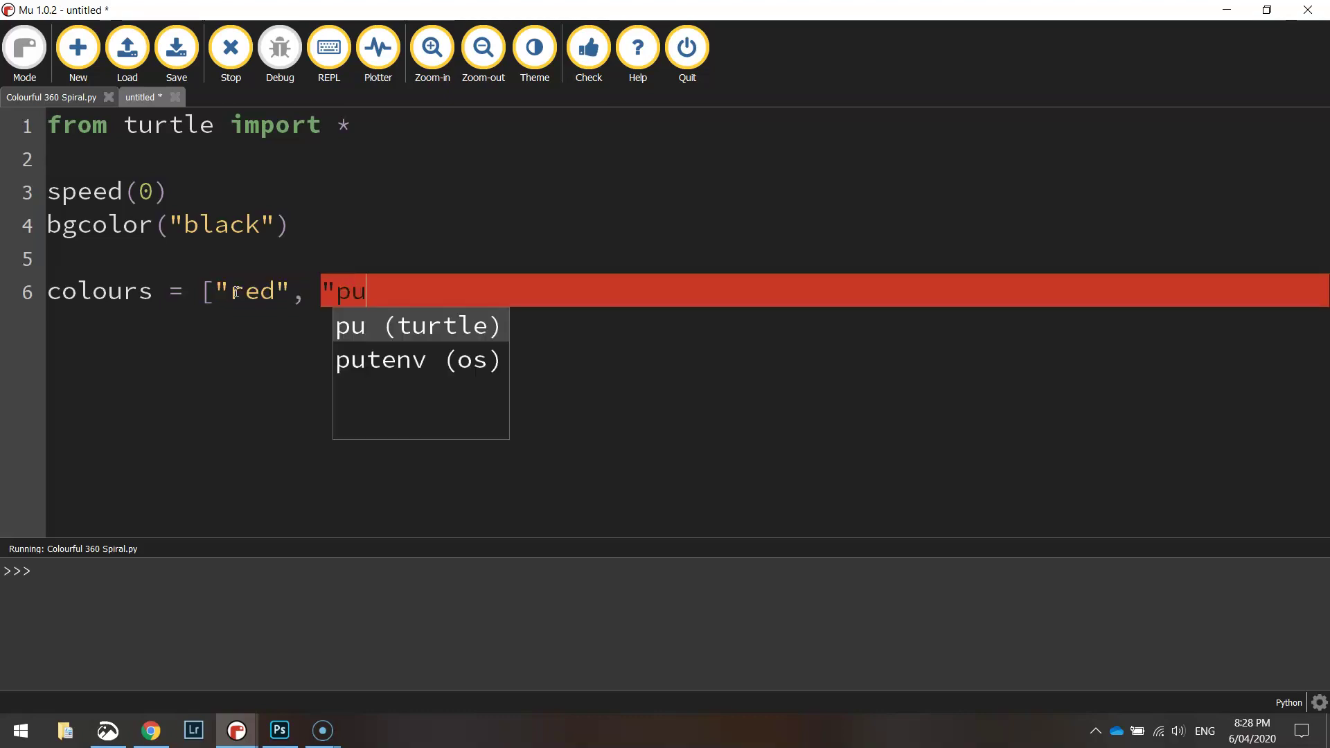
pyautogui.write('rp[le')
pyautogui.press('BackSpace')
pyautogui.press('BackSpace')
pyautogui.press('BackSpace')
pyautogui.press('BackSpace')
pyautogui.write('pl')
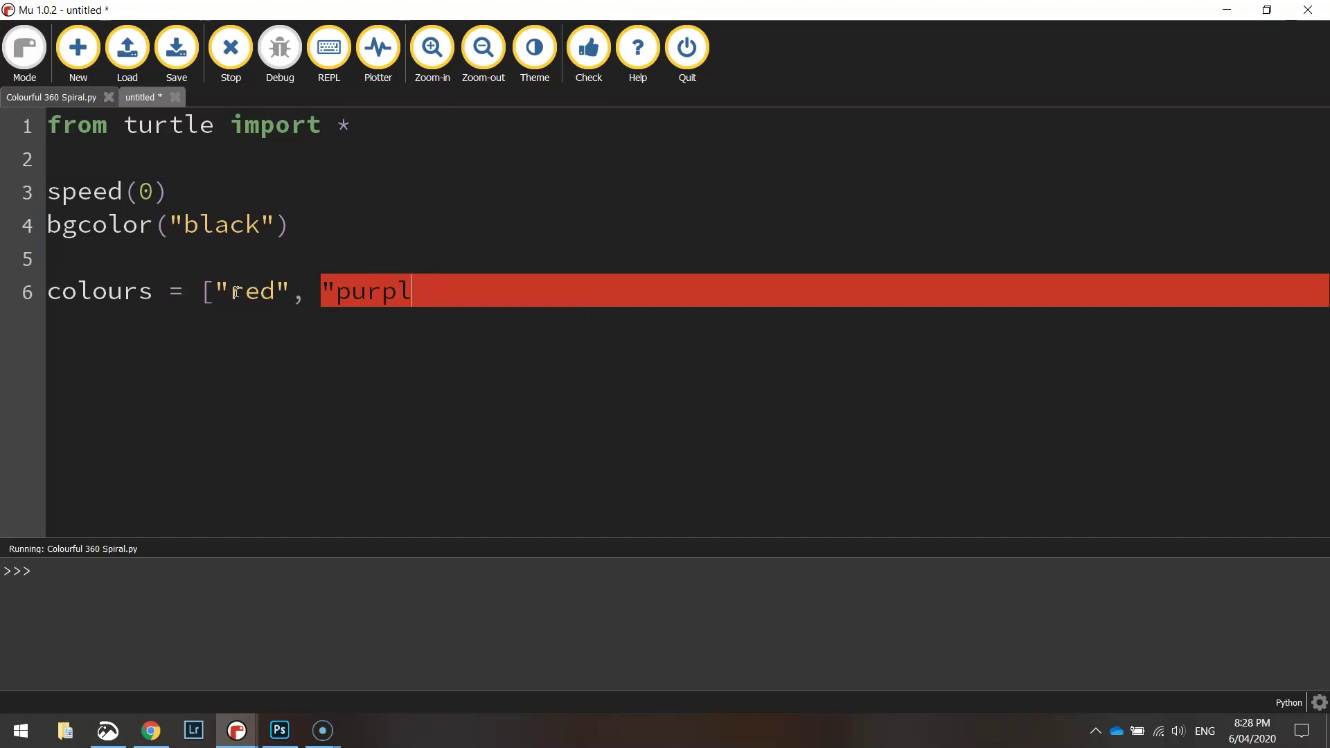
pyautogui.write('e", "bl')
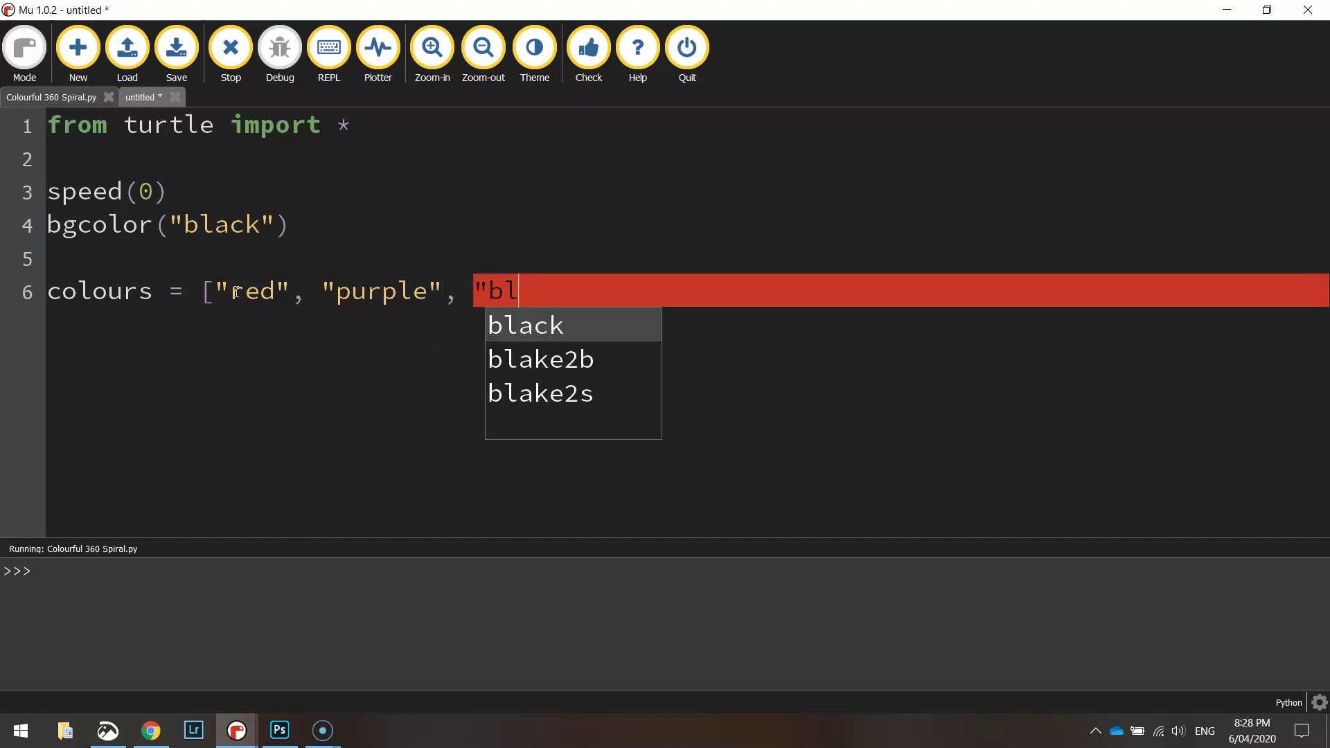
pyautogui.write('ue", "')
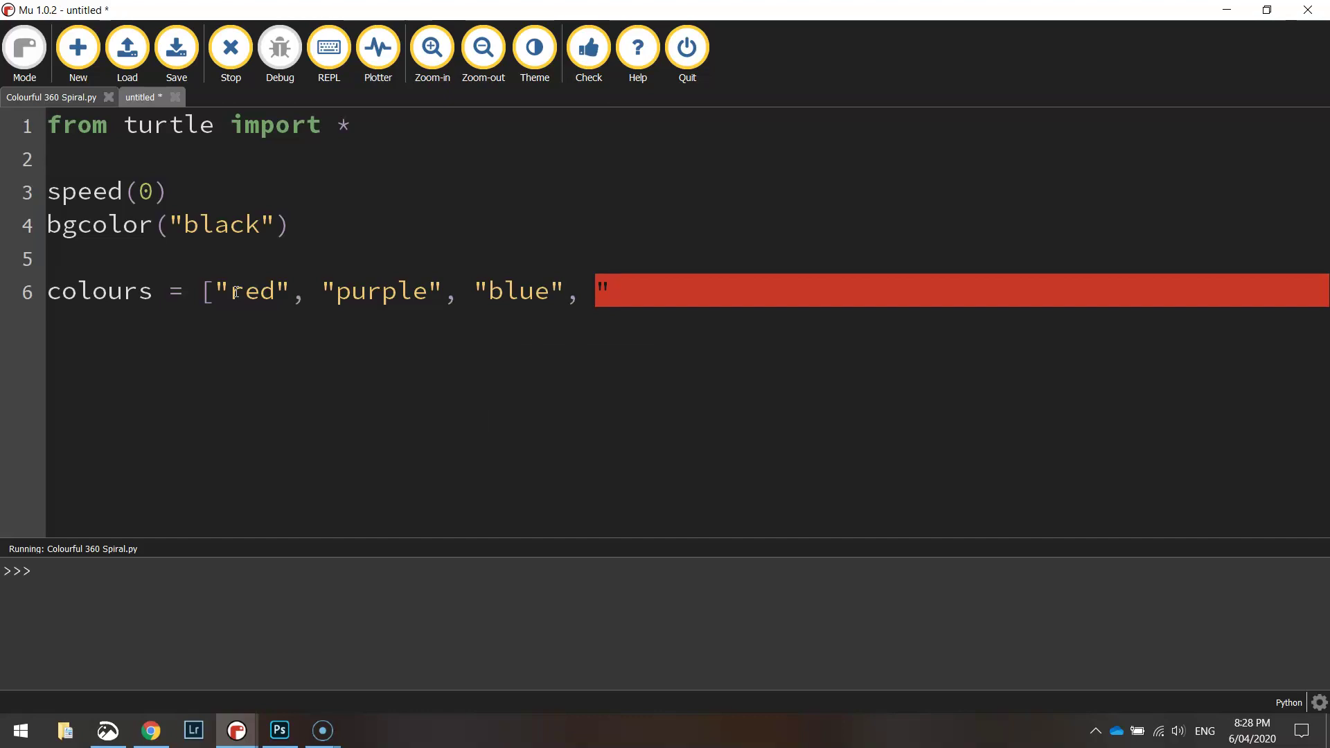
pyautogui.write('green')
pyautogui.write('", ')
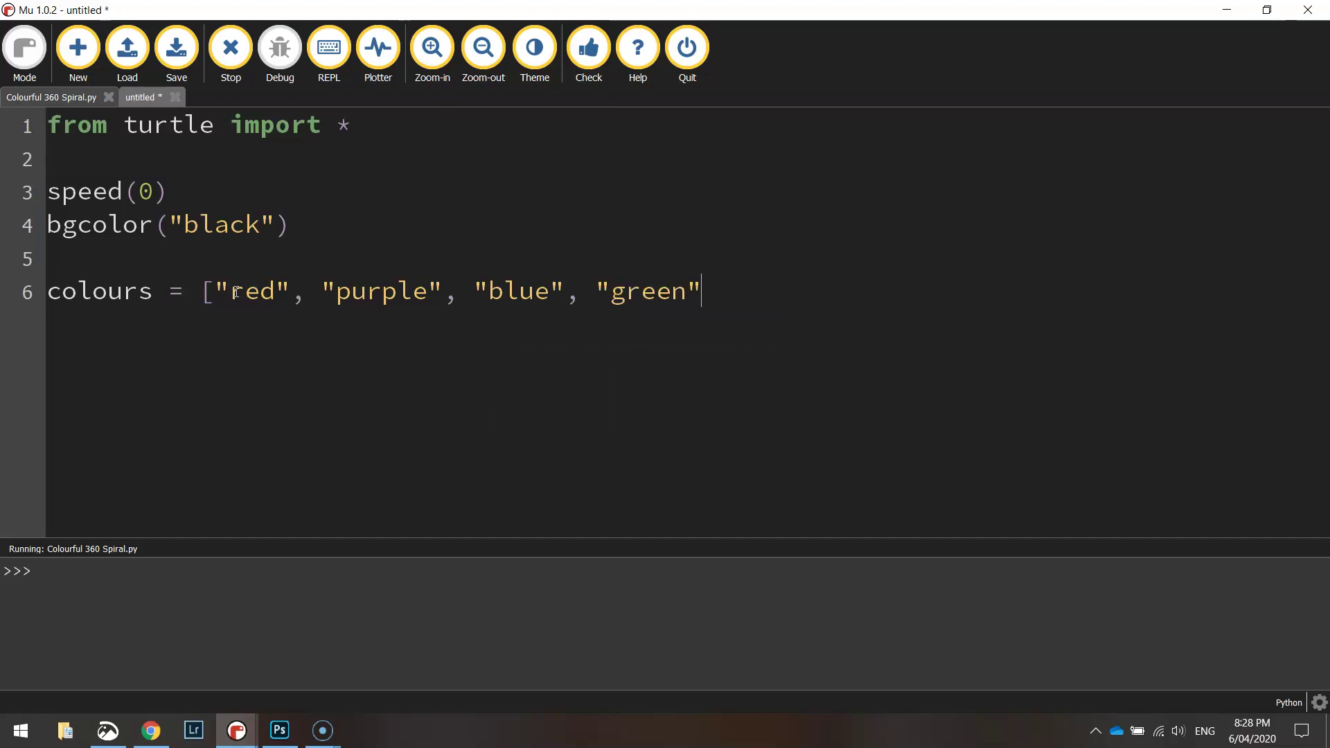
pyautogui.write('"orange')
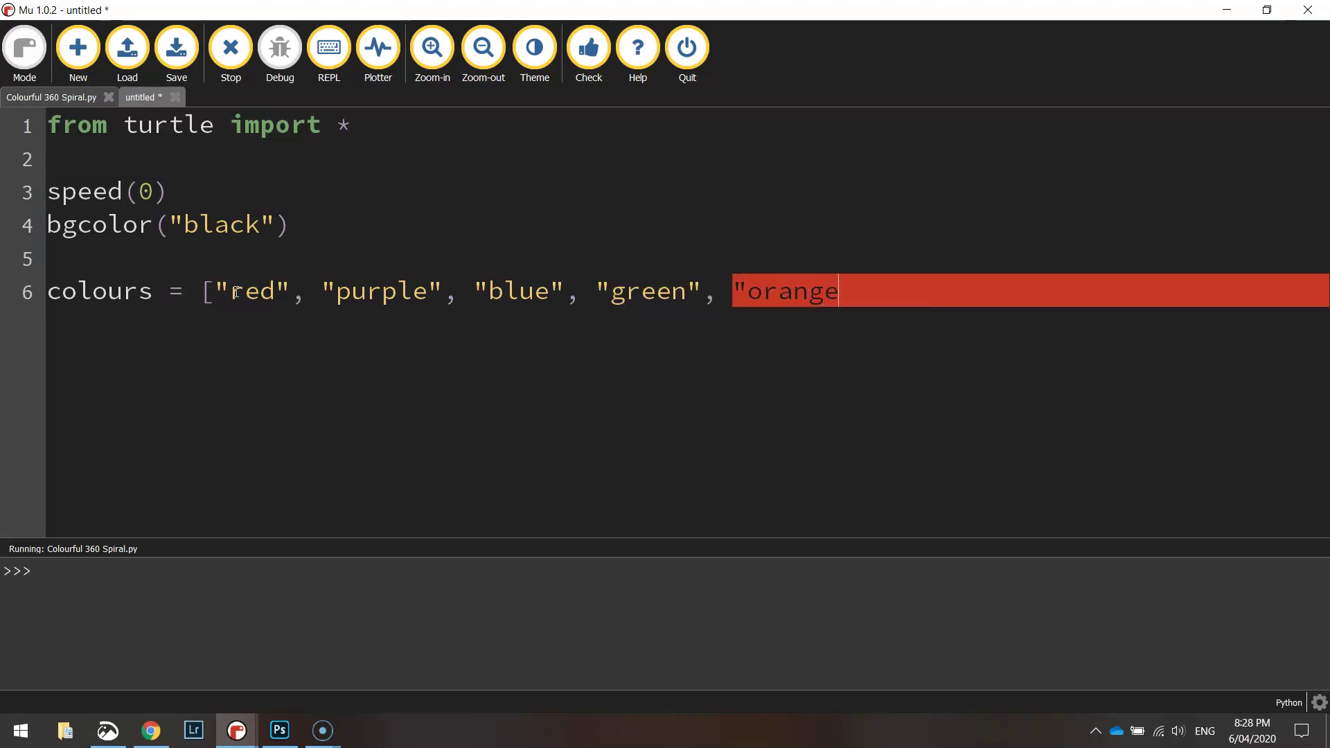
pyautogui.write('", "')
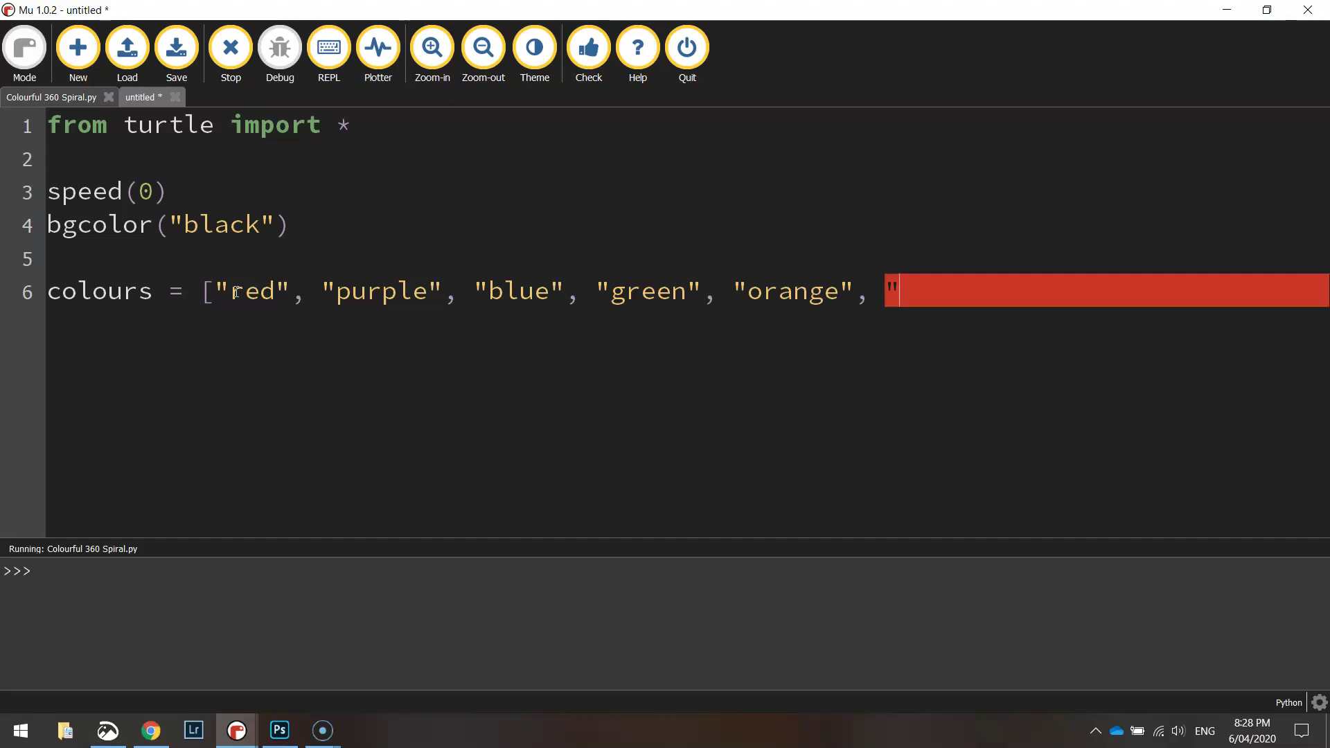
pyautogui.write('yellow"')
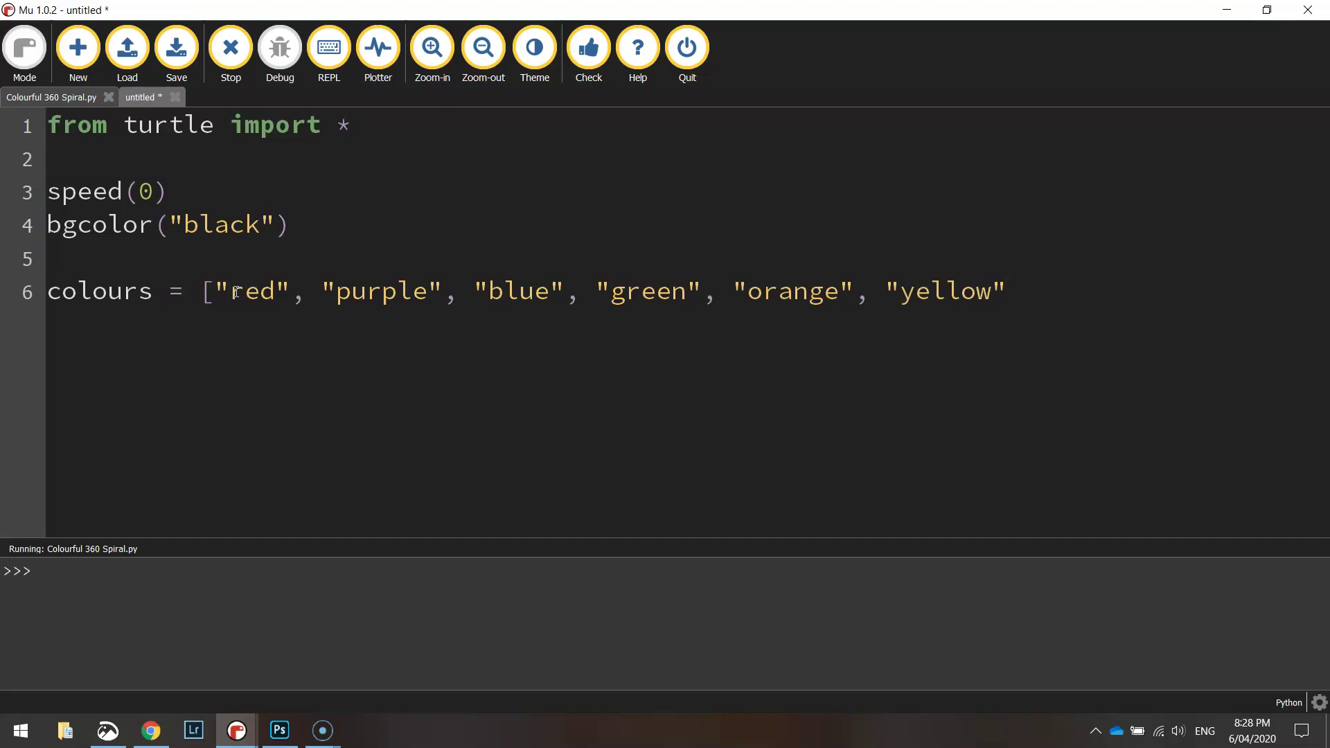
pyautogui.write(']')
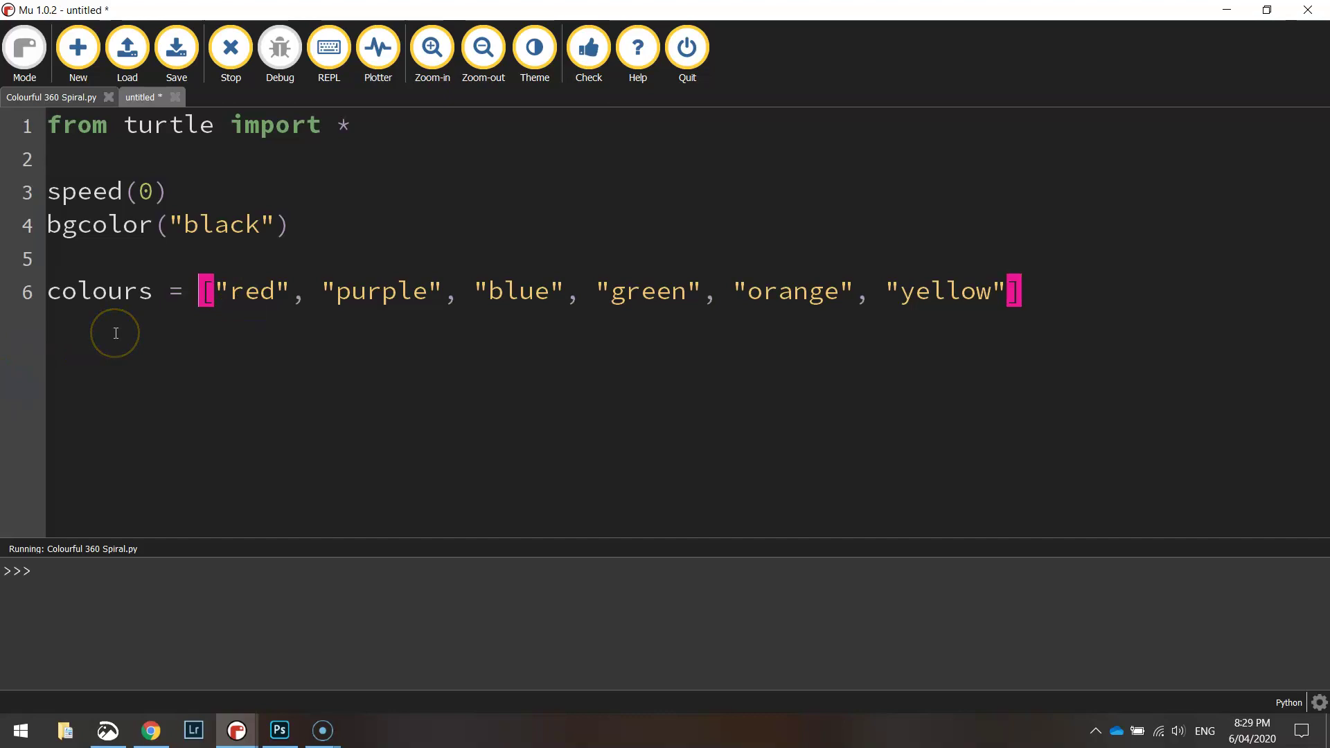
# - Check the colours list brackets and commas, then add blank lines below it
pyautogui.moveTo(200, 291); pyautogui.dragTo(287, 293)
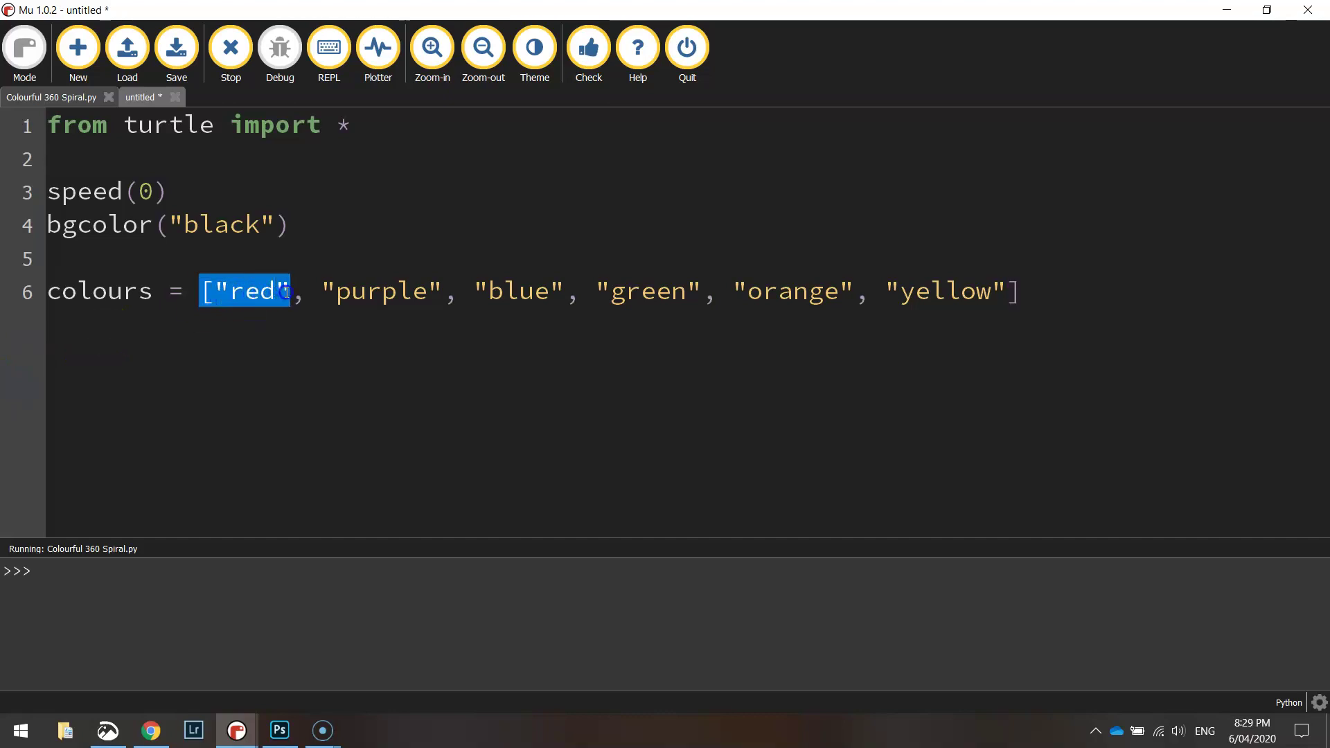
pyautogui.doubleClick(296, 294)
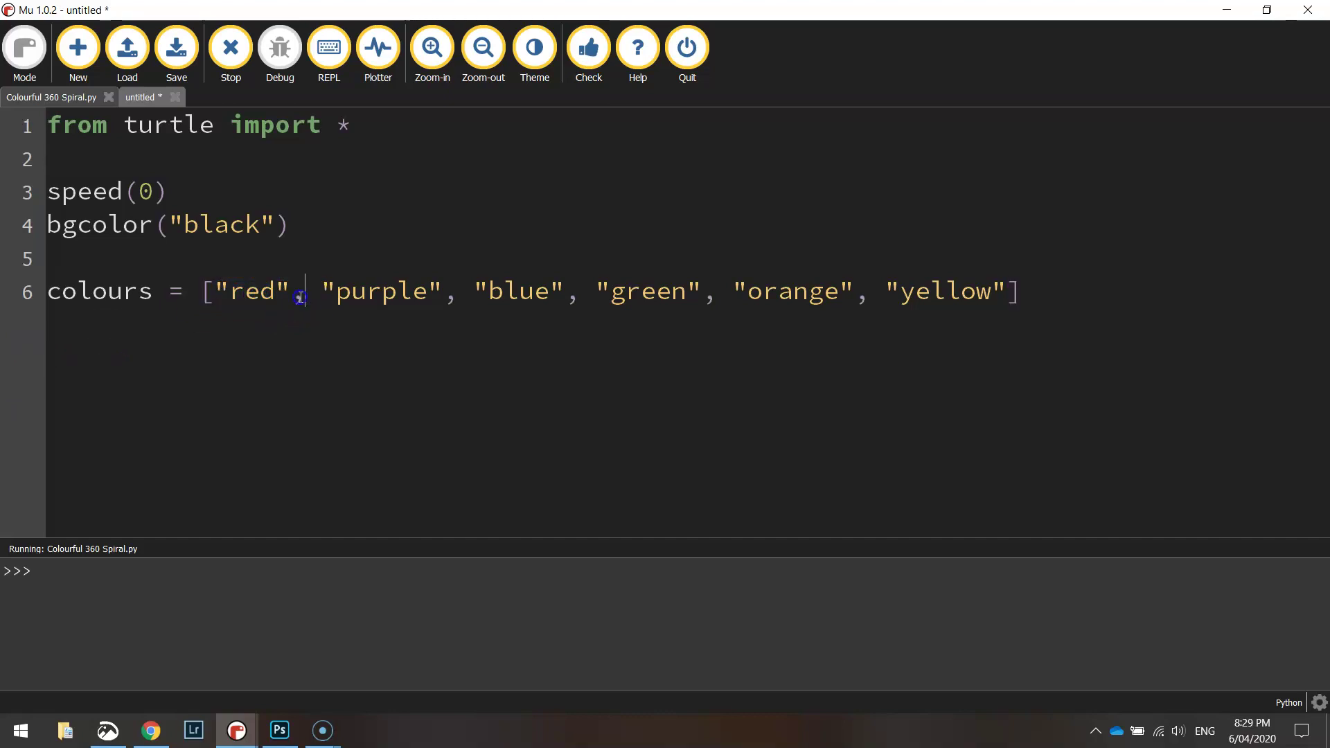
pyautogui.click(1027, 294)
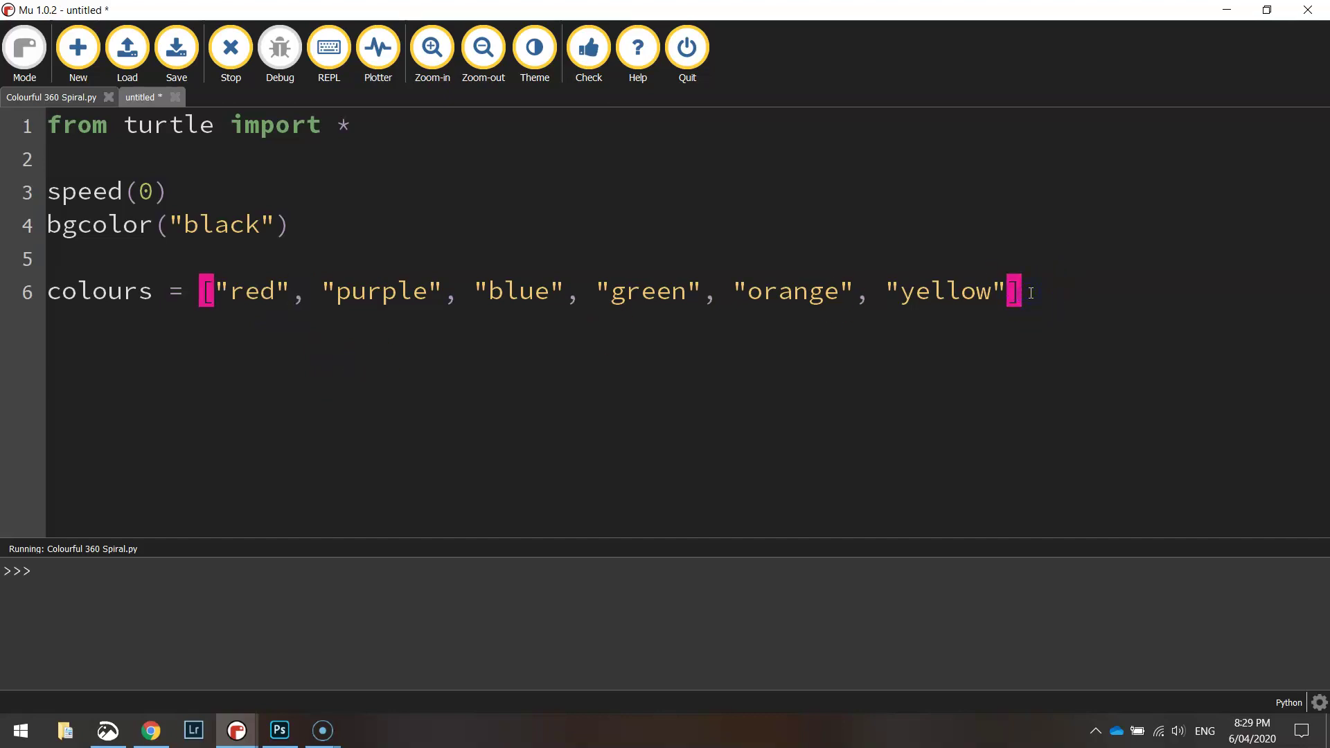
pyautogui.press('Return')
pyautogui.press('Return')
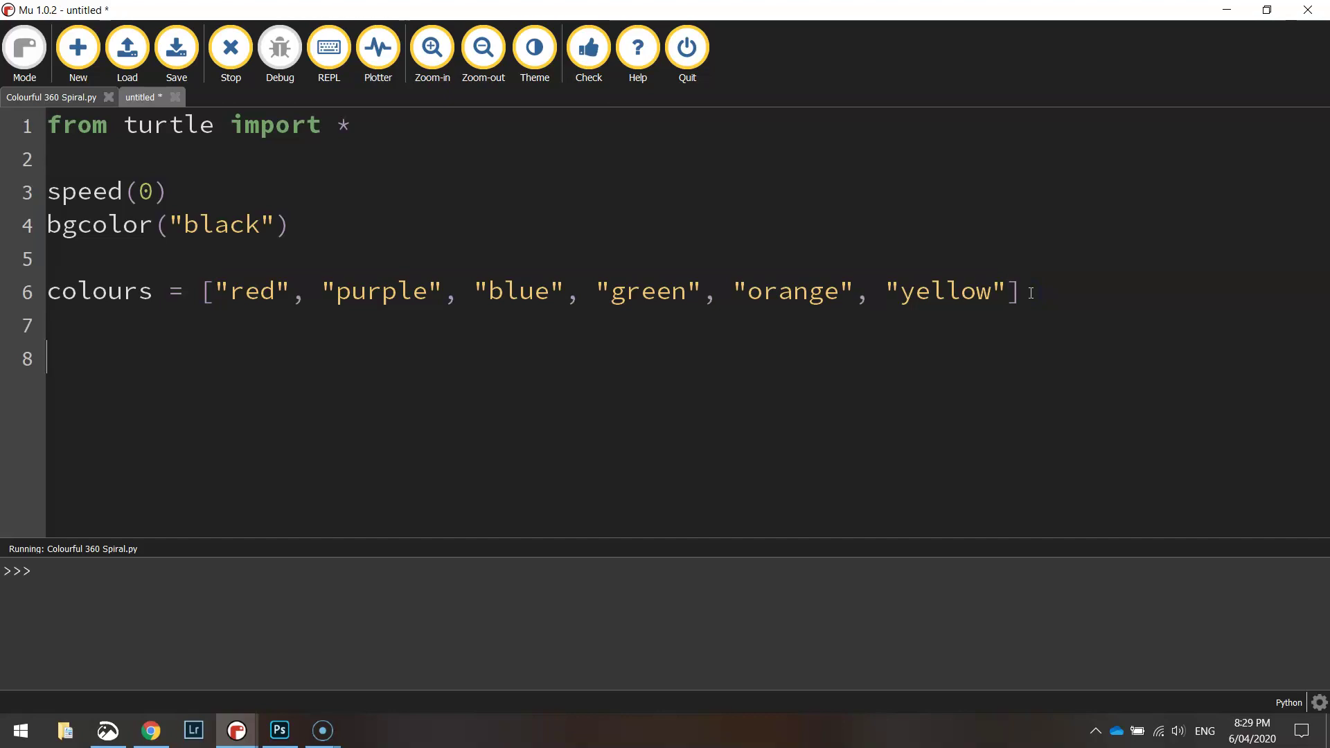
pyautogui.write('for')
pyautogui.write(' i in ')
pyautogui.write('range(36')
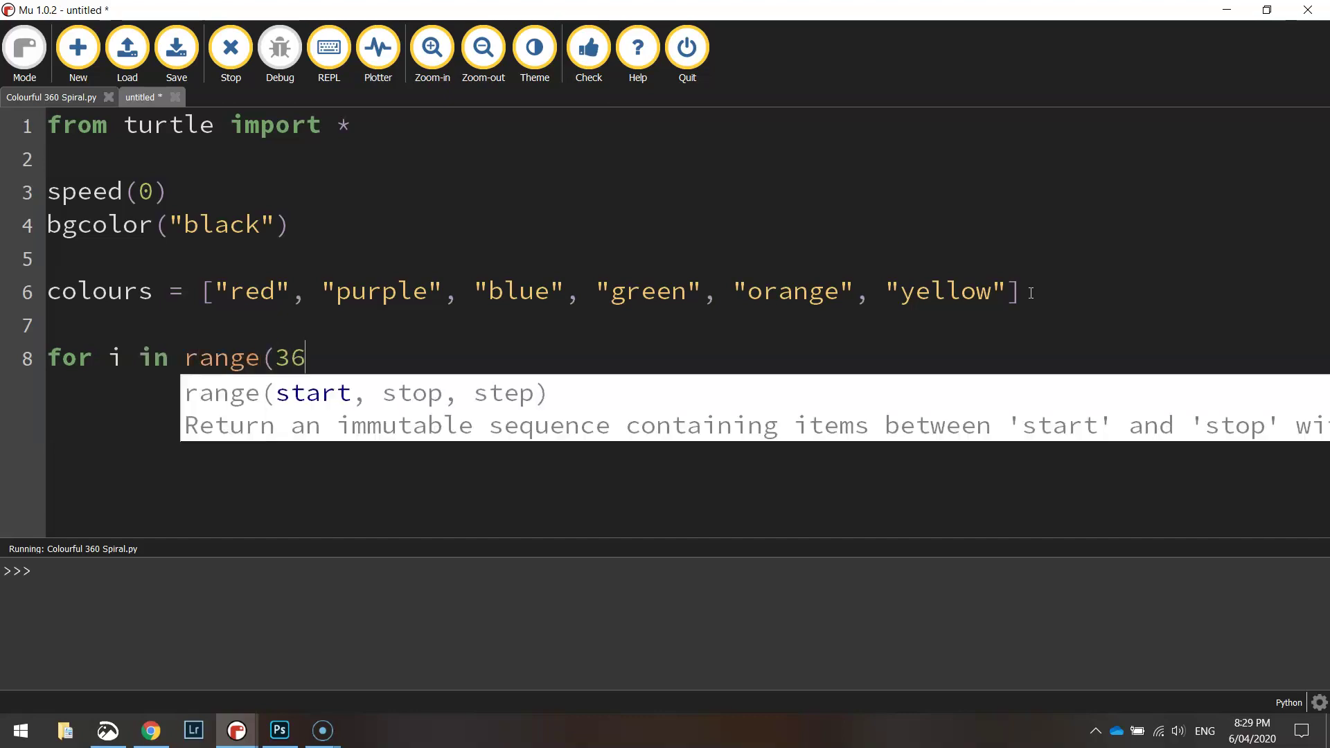
pyautogui.write('0)')
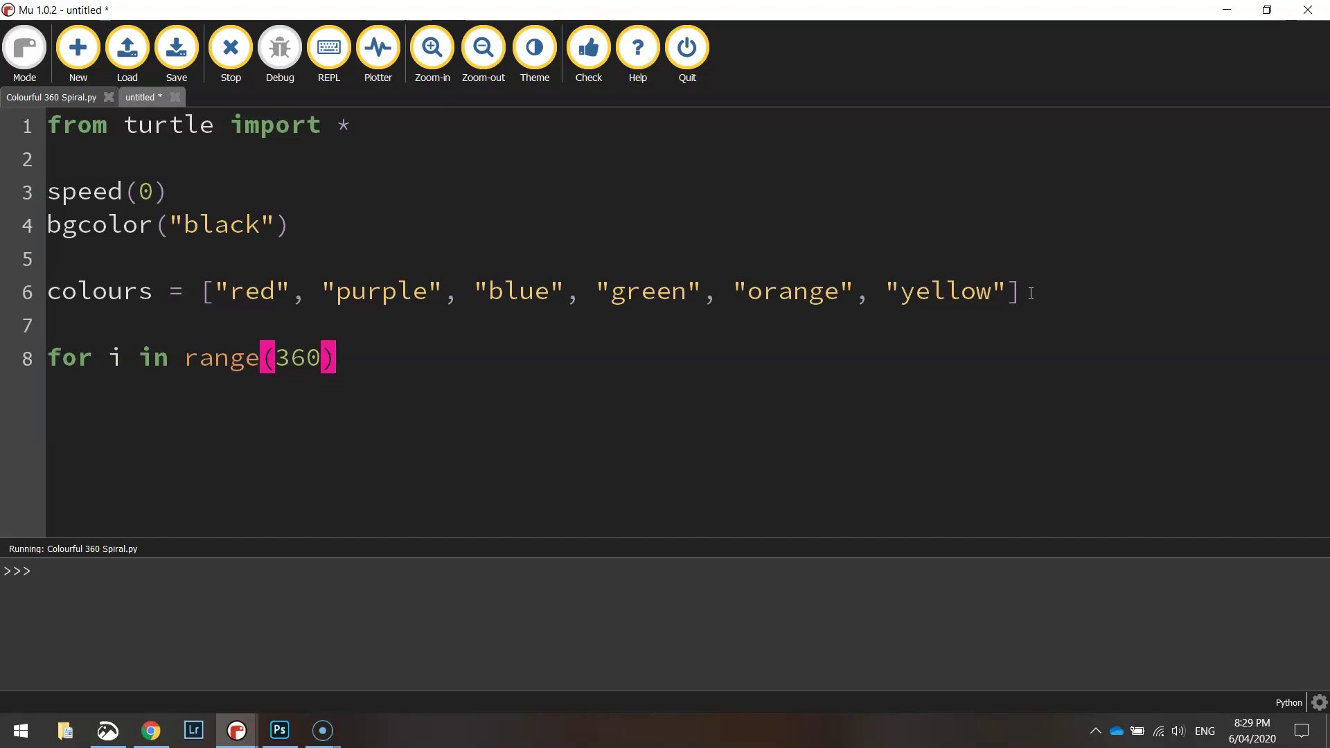
pyautogui.write(':')
# - Stop the old spiral and write the range(360) loop with pencolor(colours[i%6])
pyautogui.press('Return')
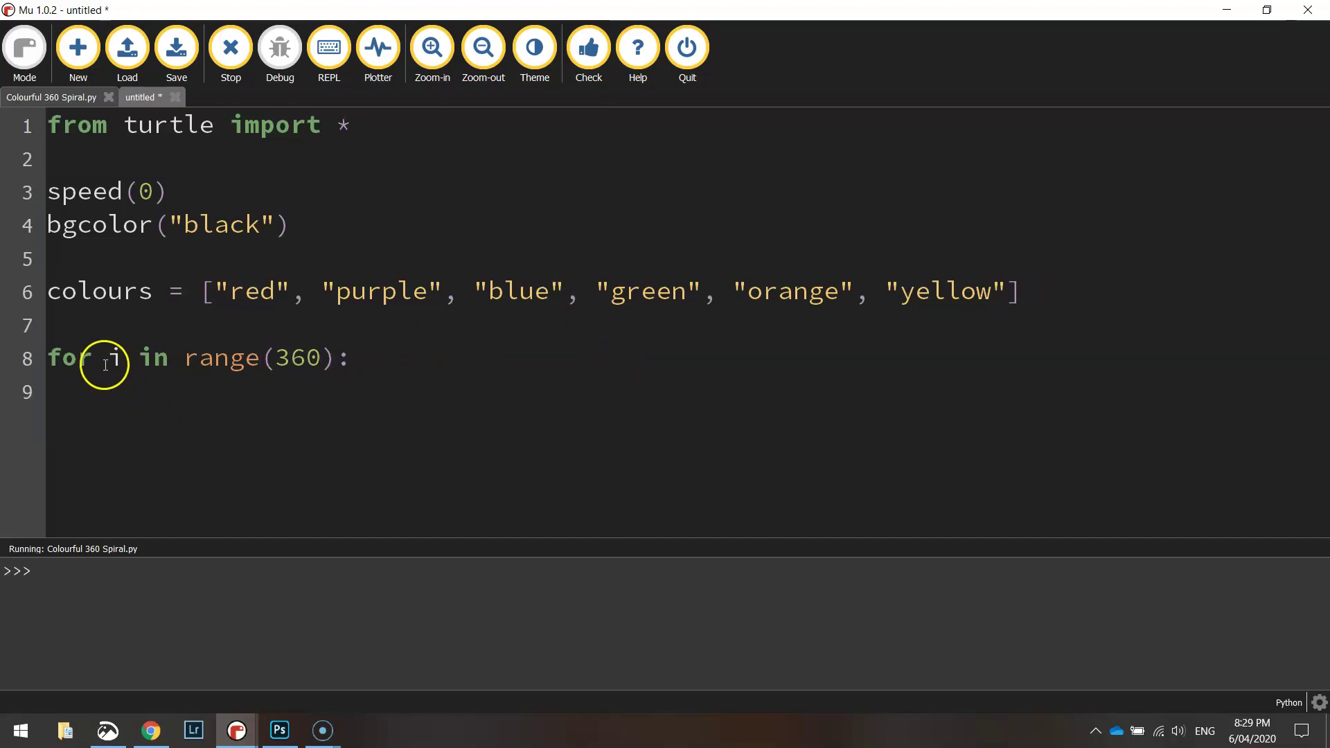
pyautogui.click(231, 48)
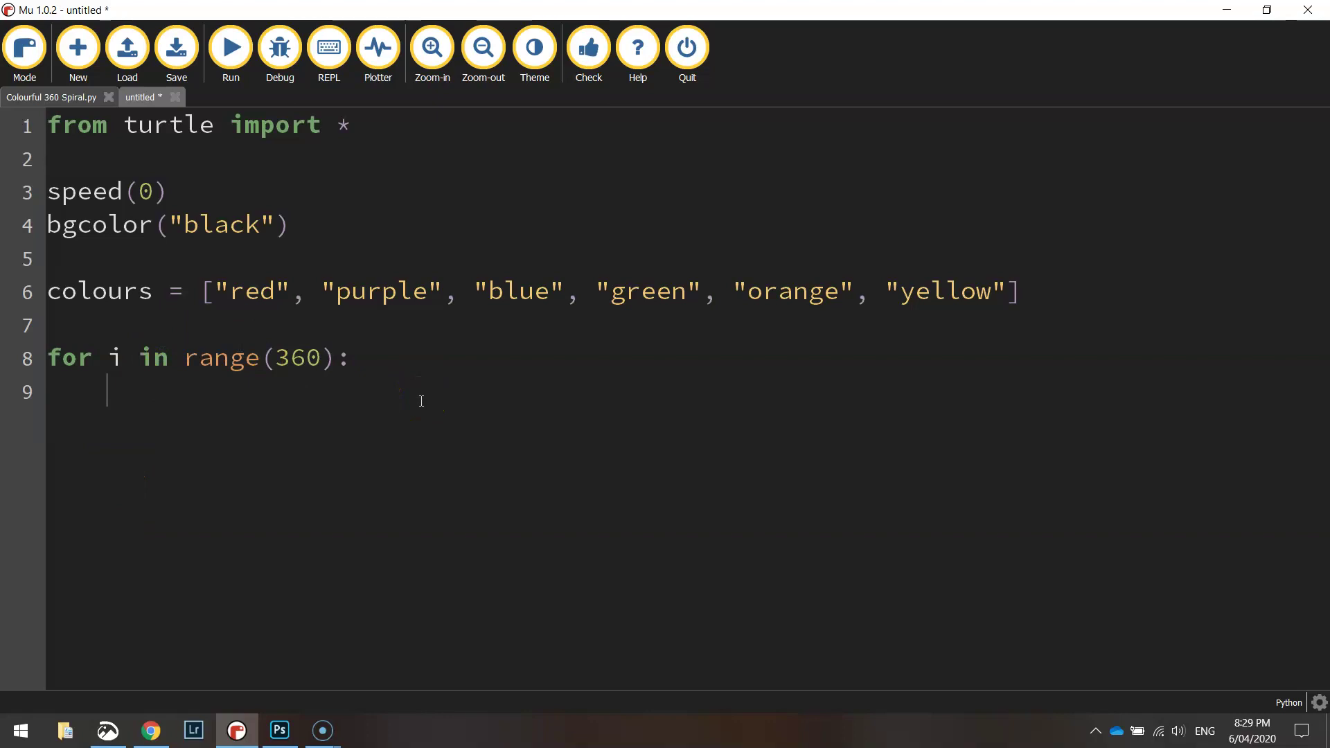
pyautogui.write('p')
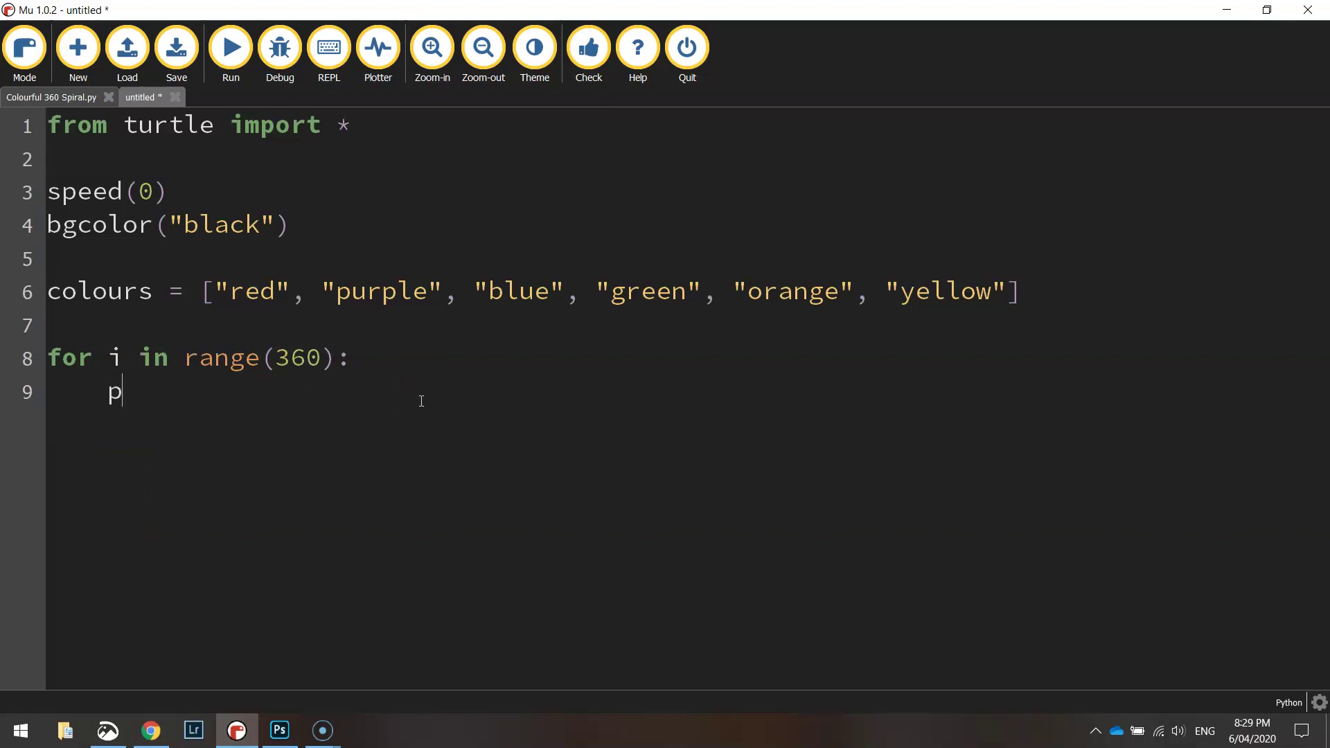
pyautogui.write('encol')
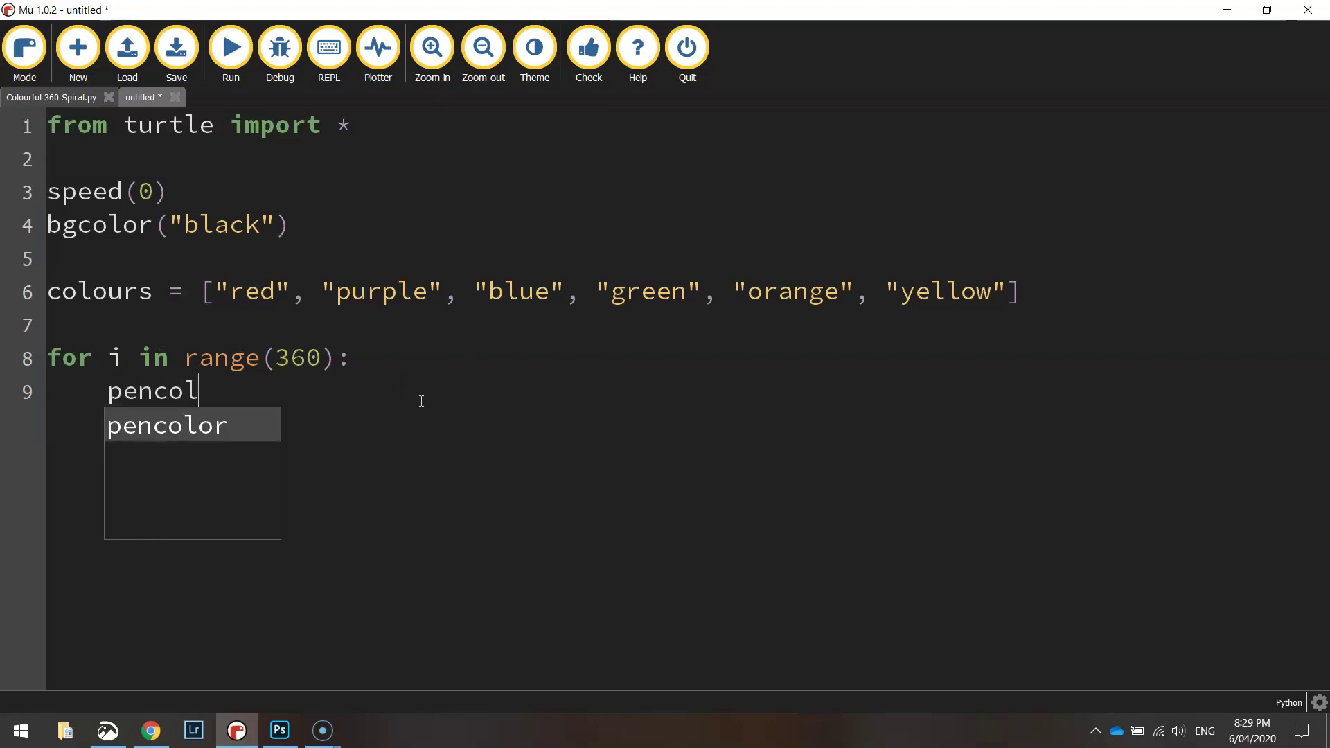
pyautogui.write('or(c')
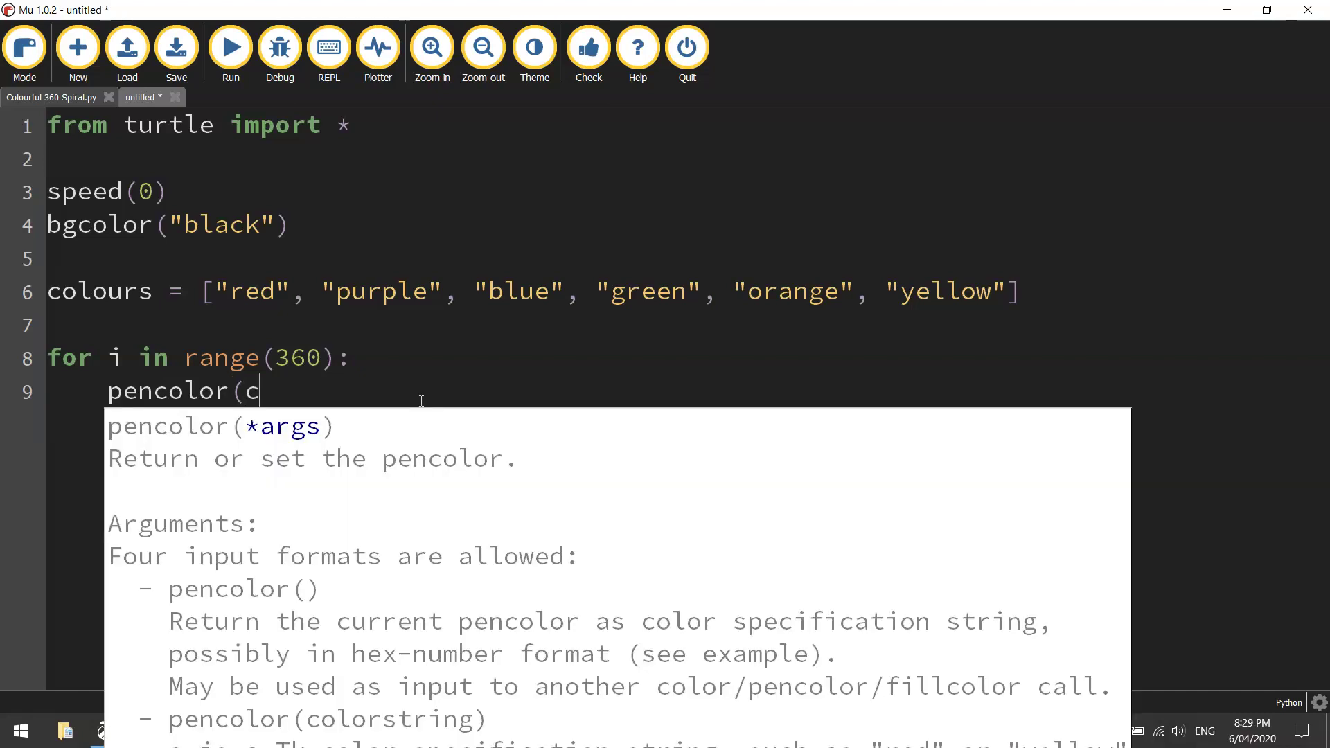
pyautogui.write('olours')
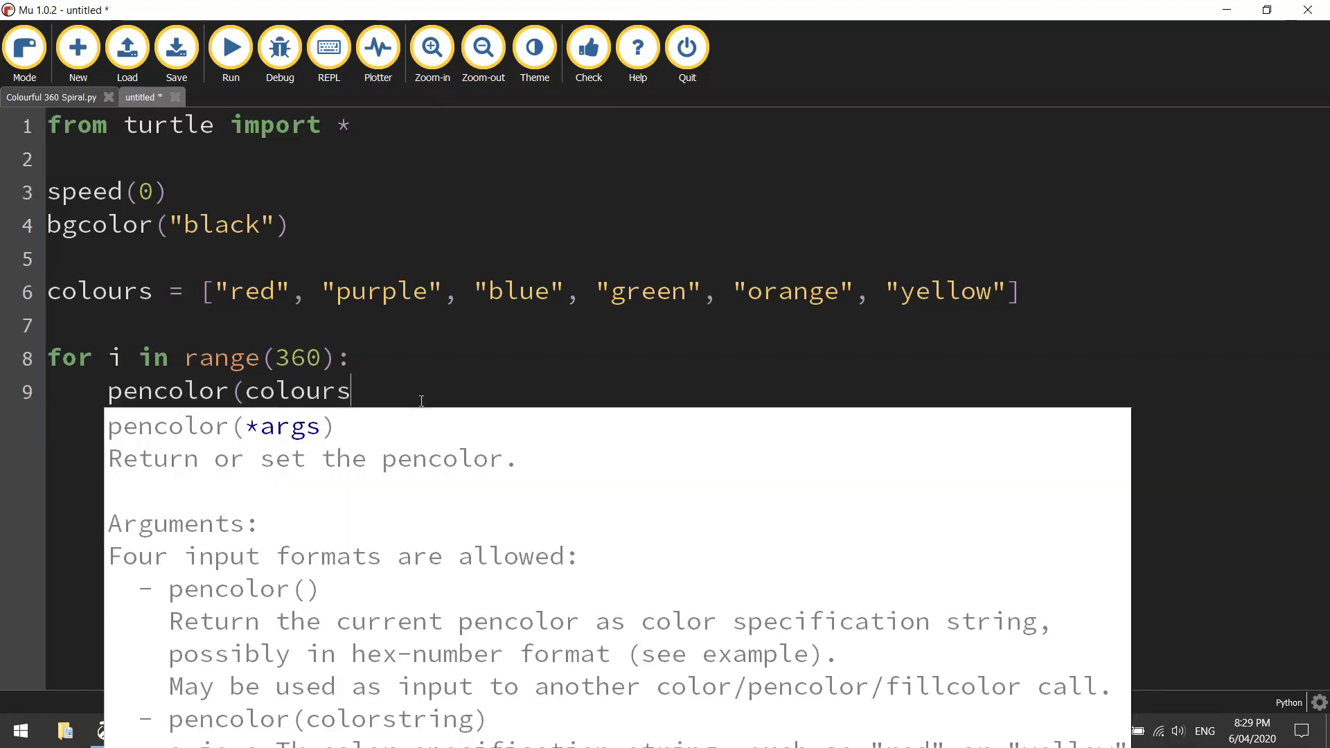
pyautogui.write('[i')
pyautogui.write('%')
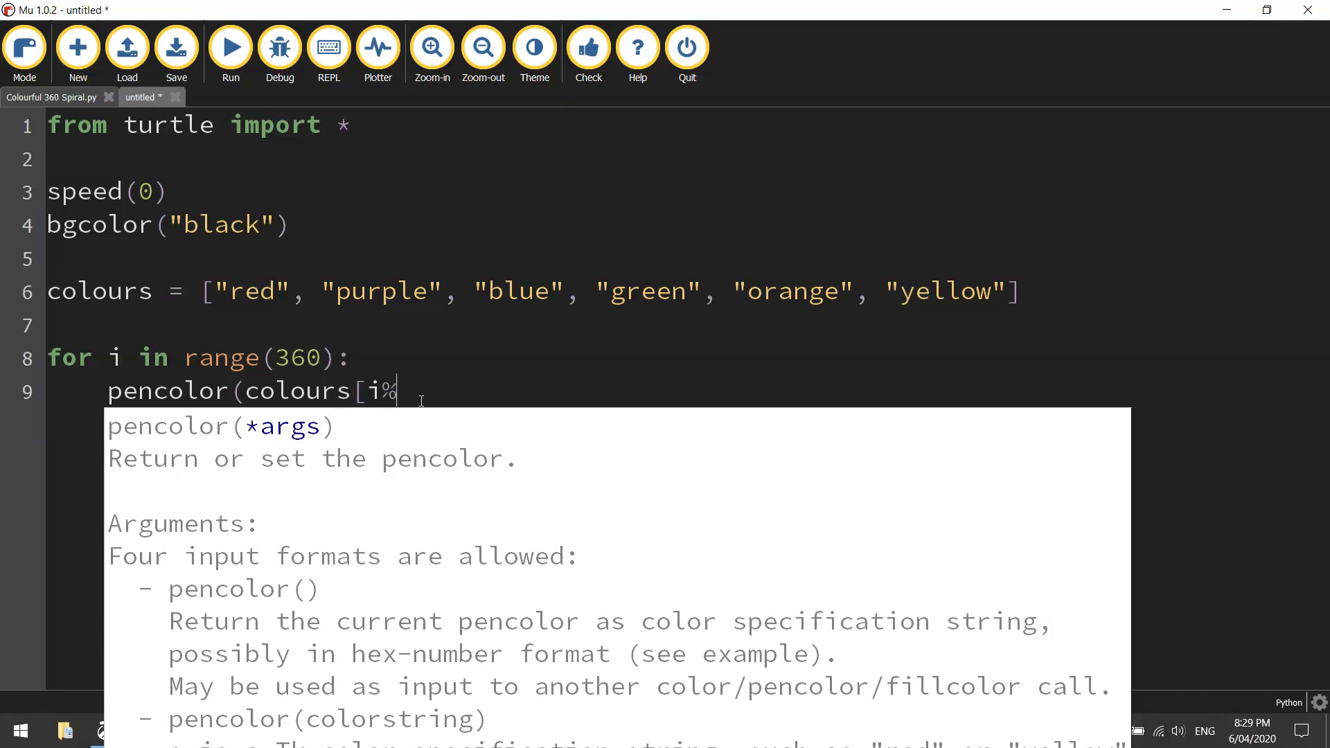
pyautogui.write('6]')
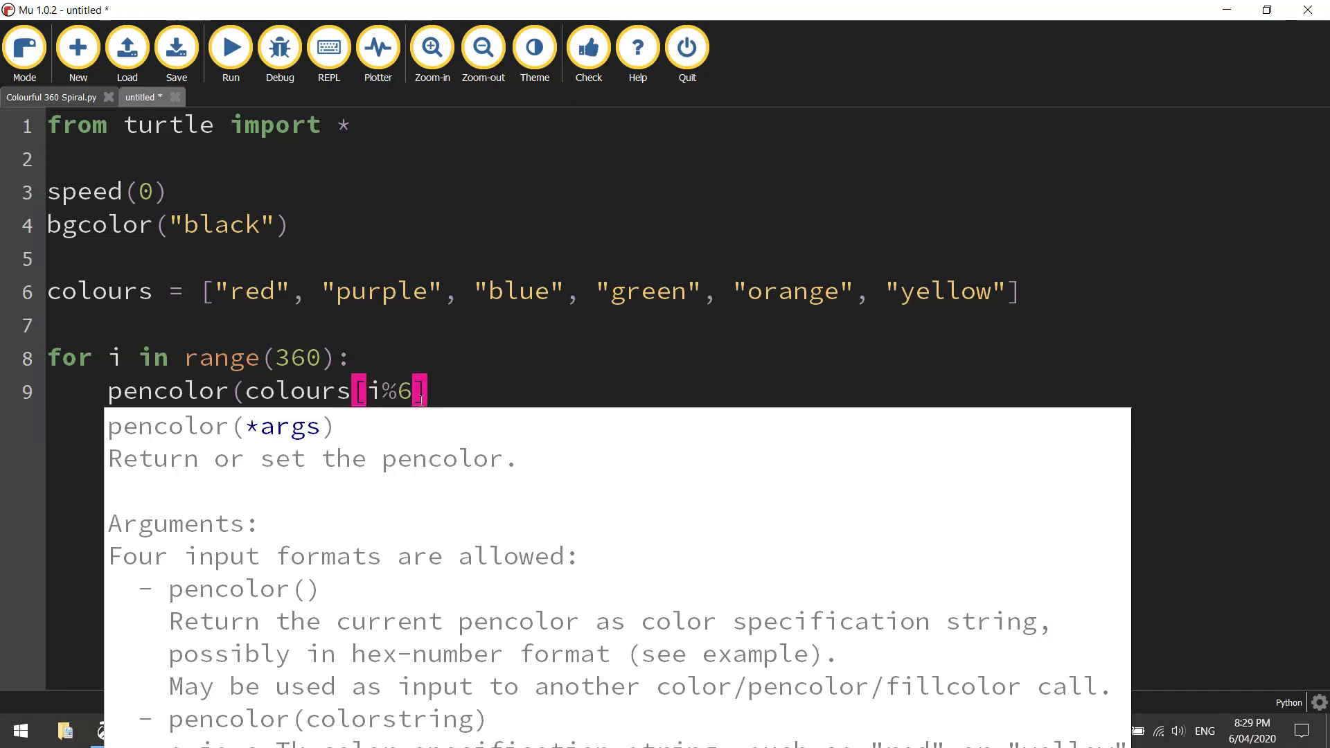
pyautogui.write(')')
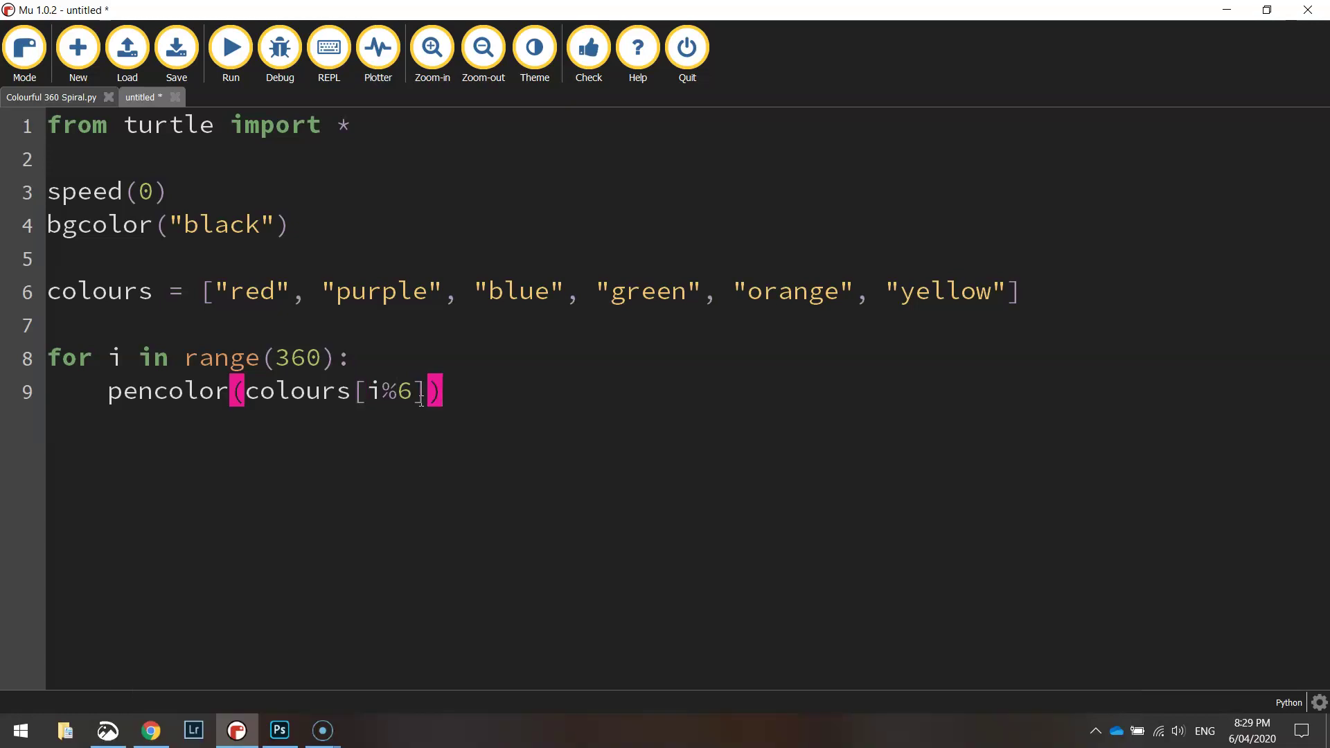
pyautogui.press('Return')
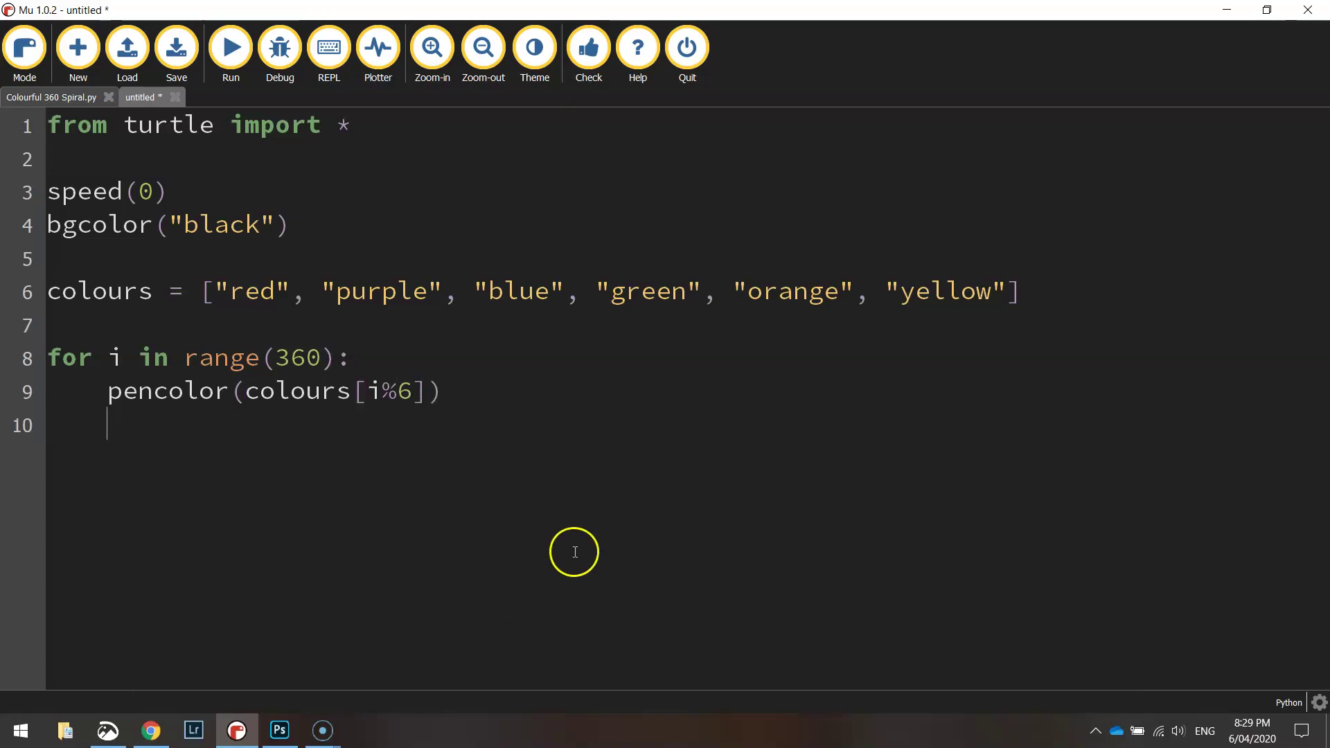
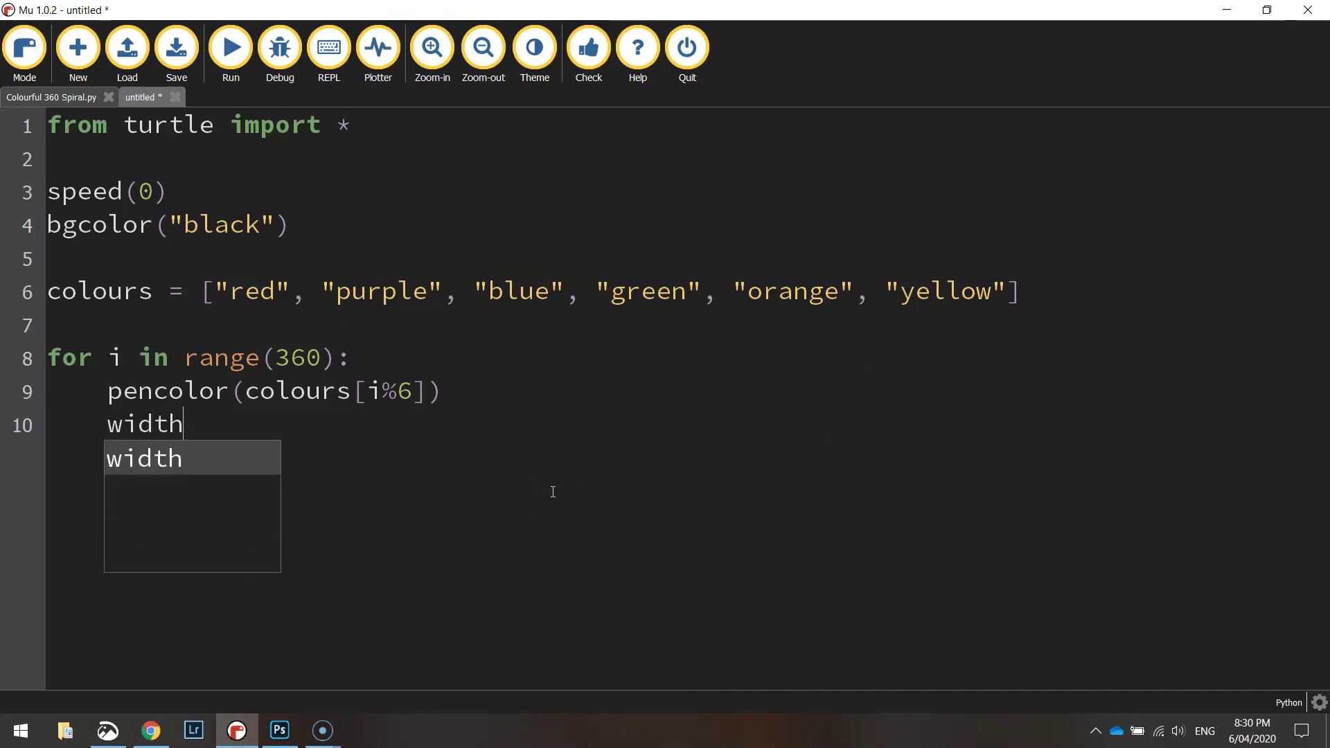
pyautogui.write('(')
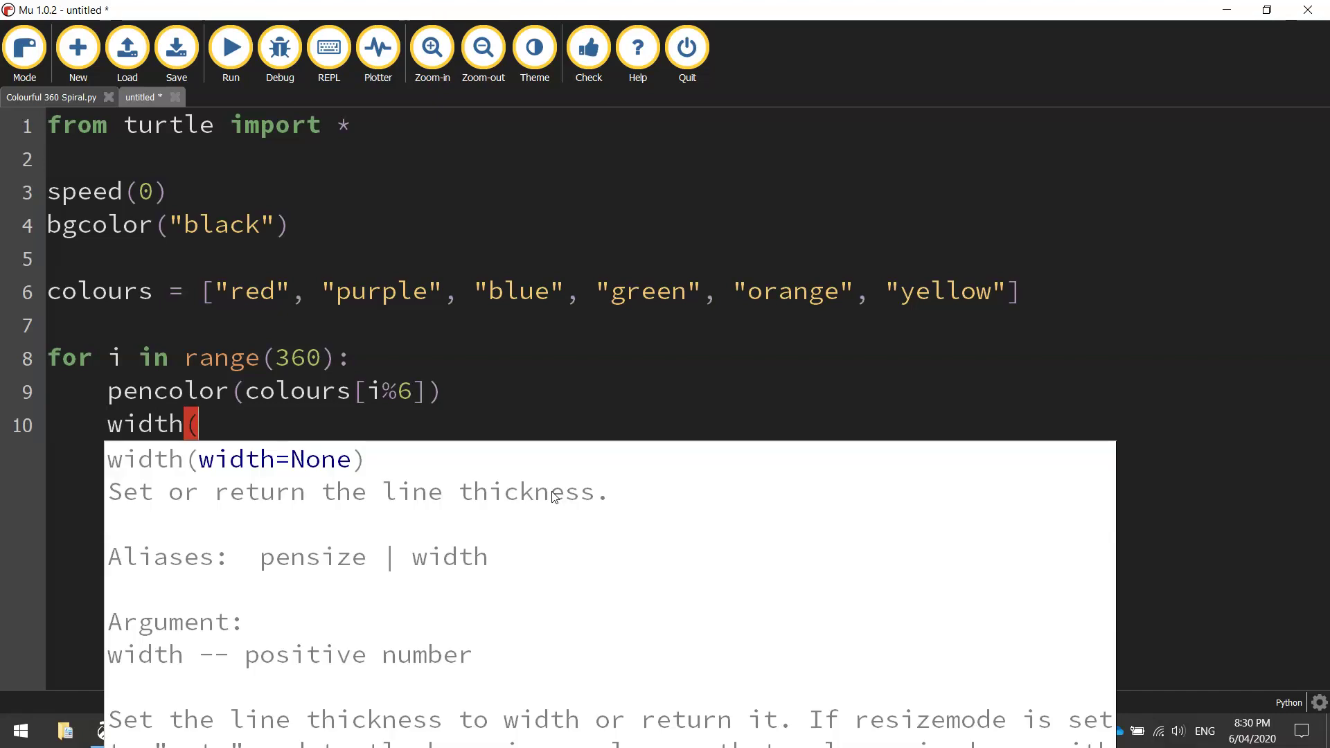
pyautogui.write('i / 2')
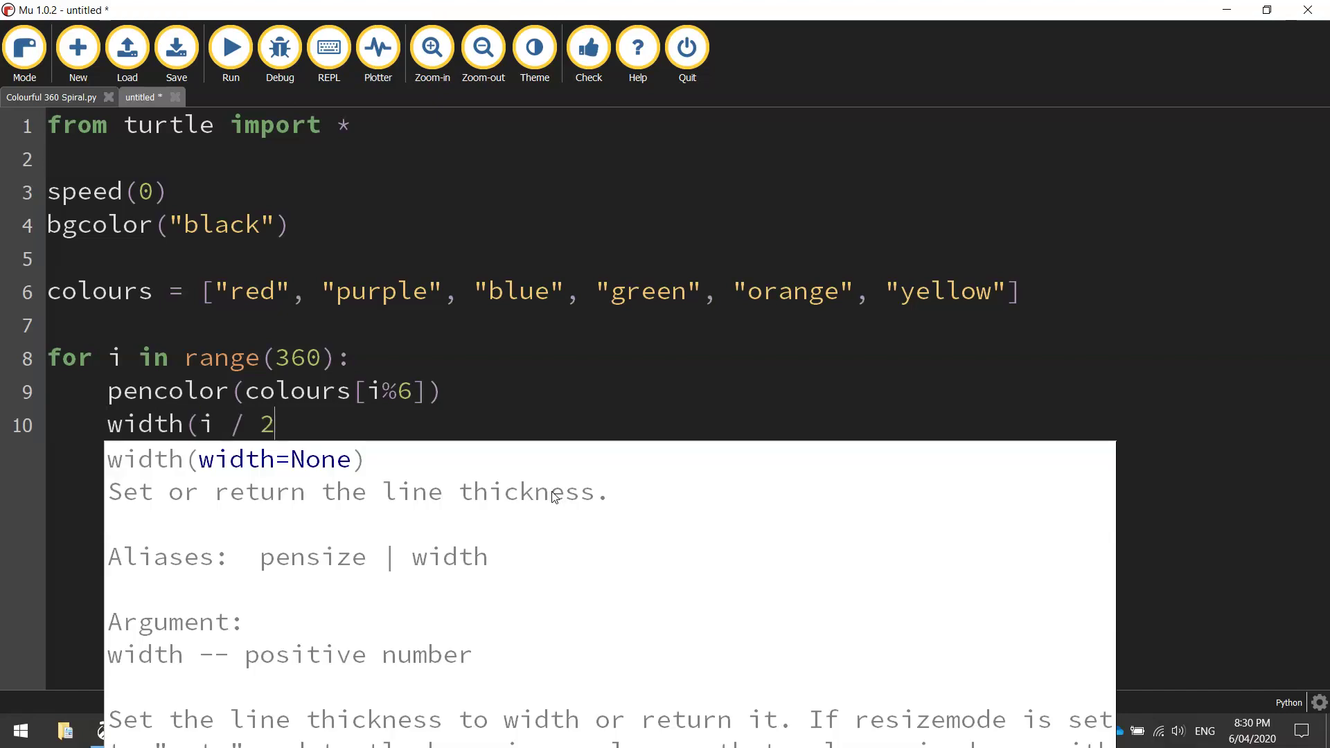
pyautogui.write('50 + 1')
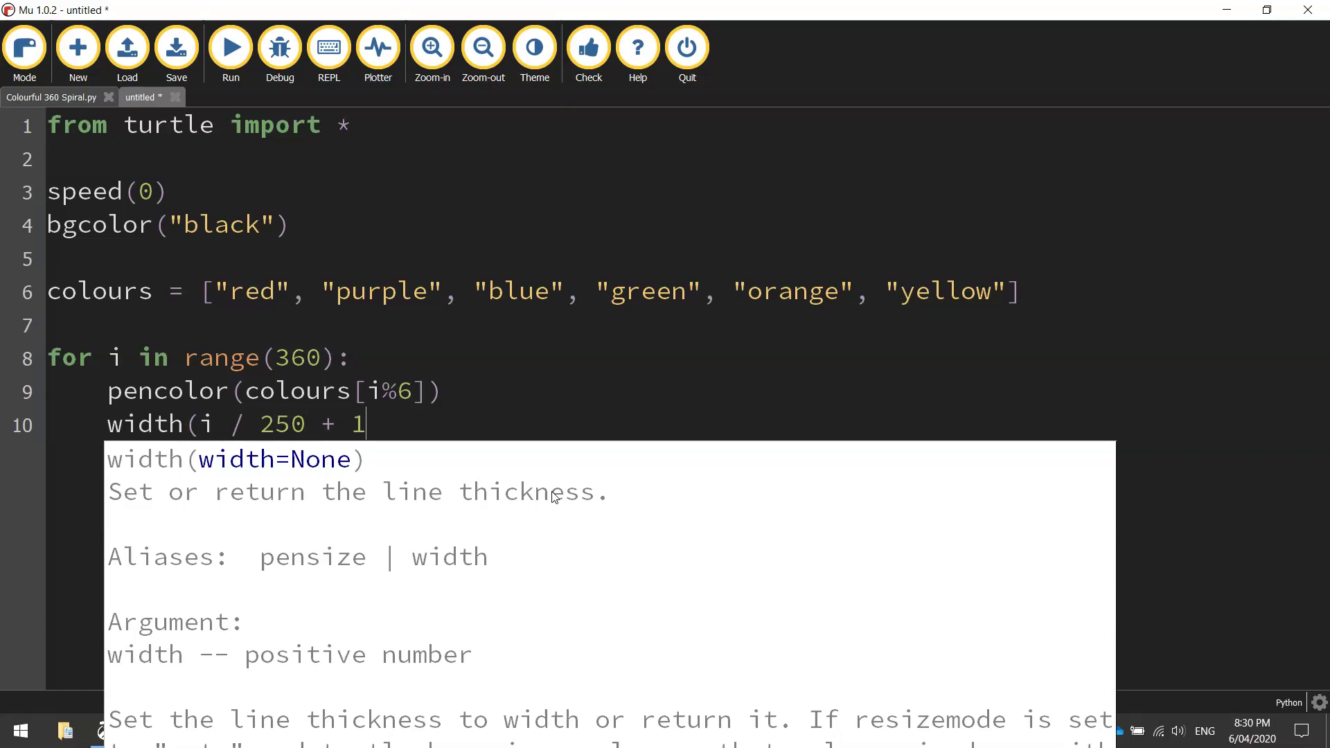
pyautogui.write(')')
# - Add width(i / 250 + 1), forward(i) and left(59) to the loop, then hideturtle() after it
pyautogui.press('Return')
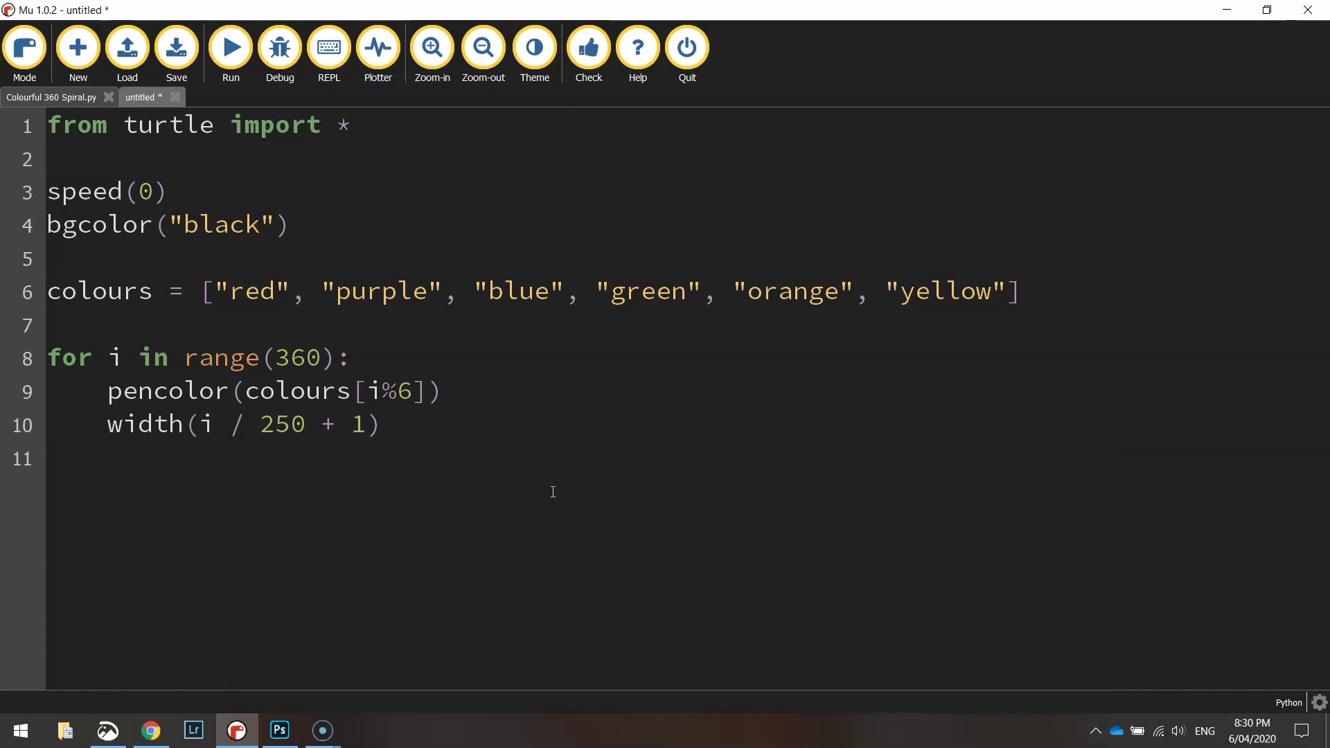
pyautogui.write('forward')
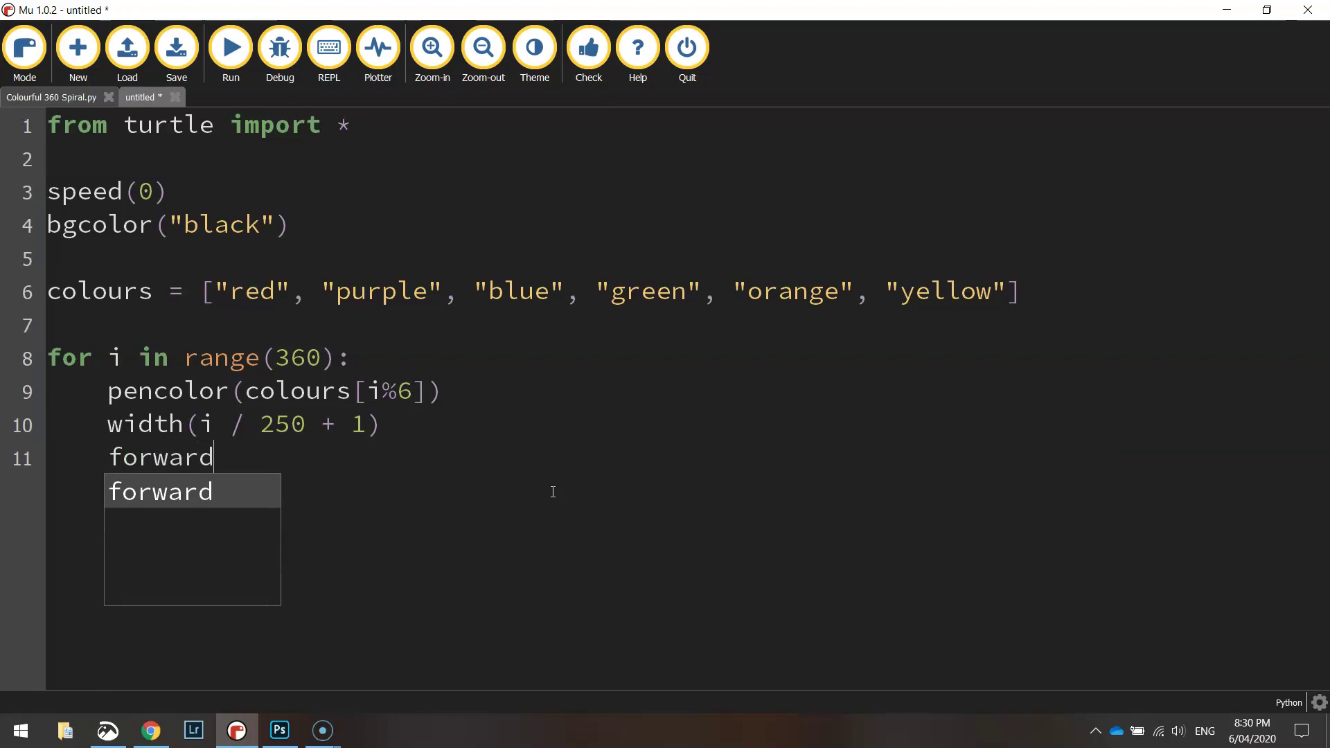
pyautogui.write('(i)')
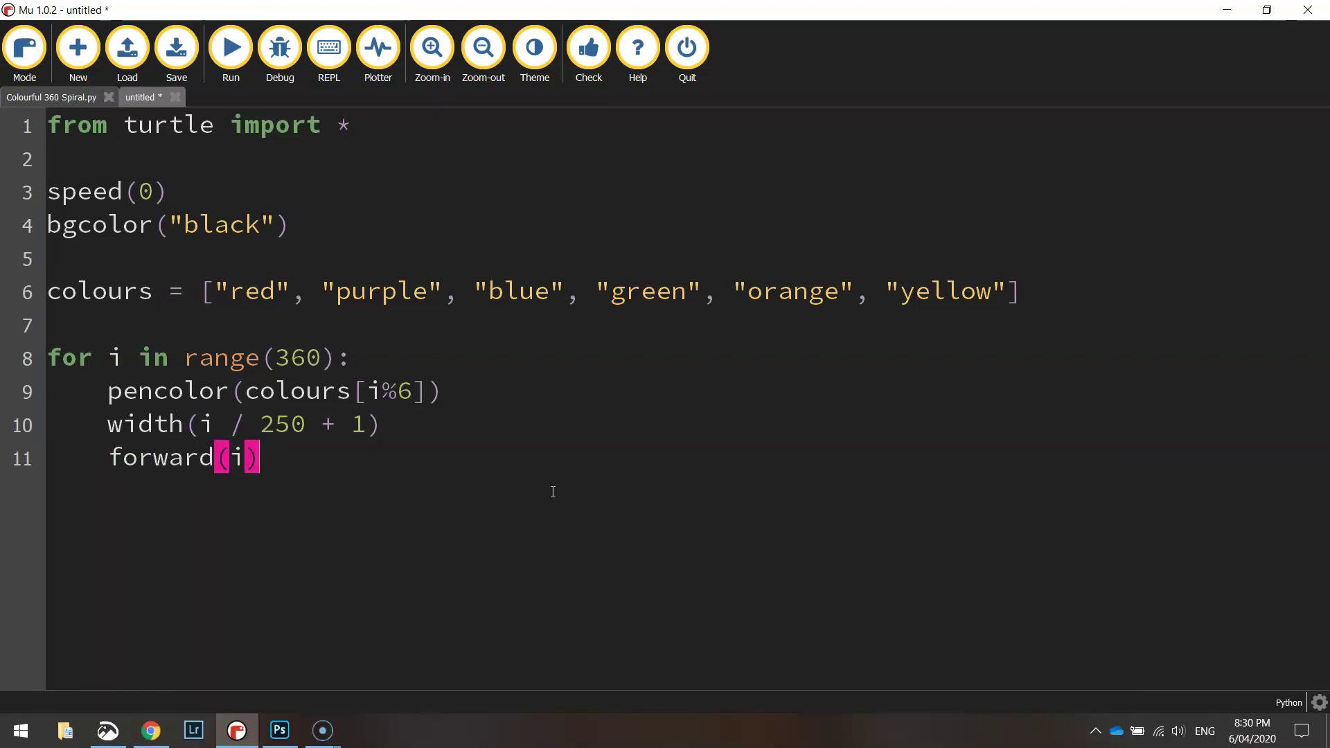
pyautogui.press('Return')
pyautogui.write('left')
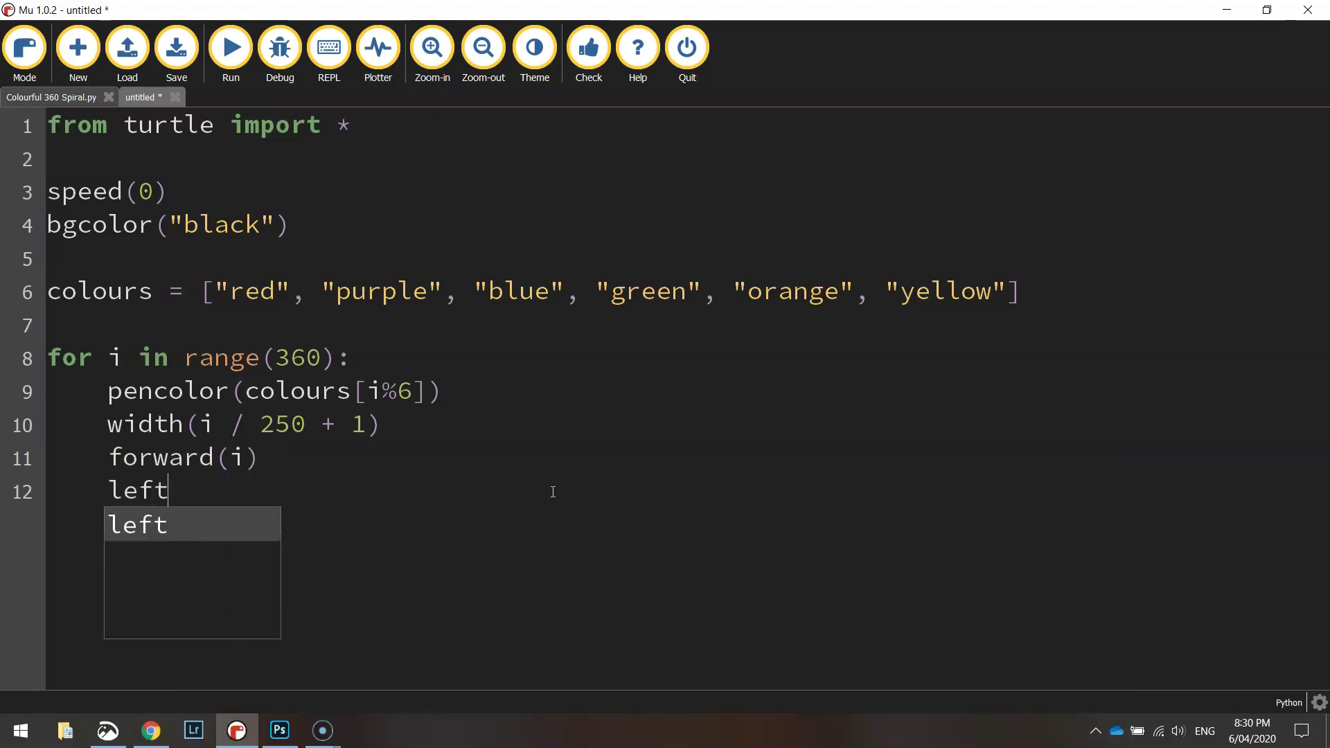
pyautogui.write('(59)')
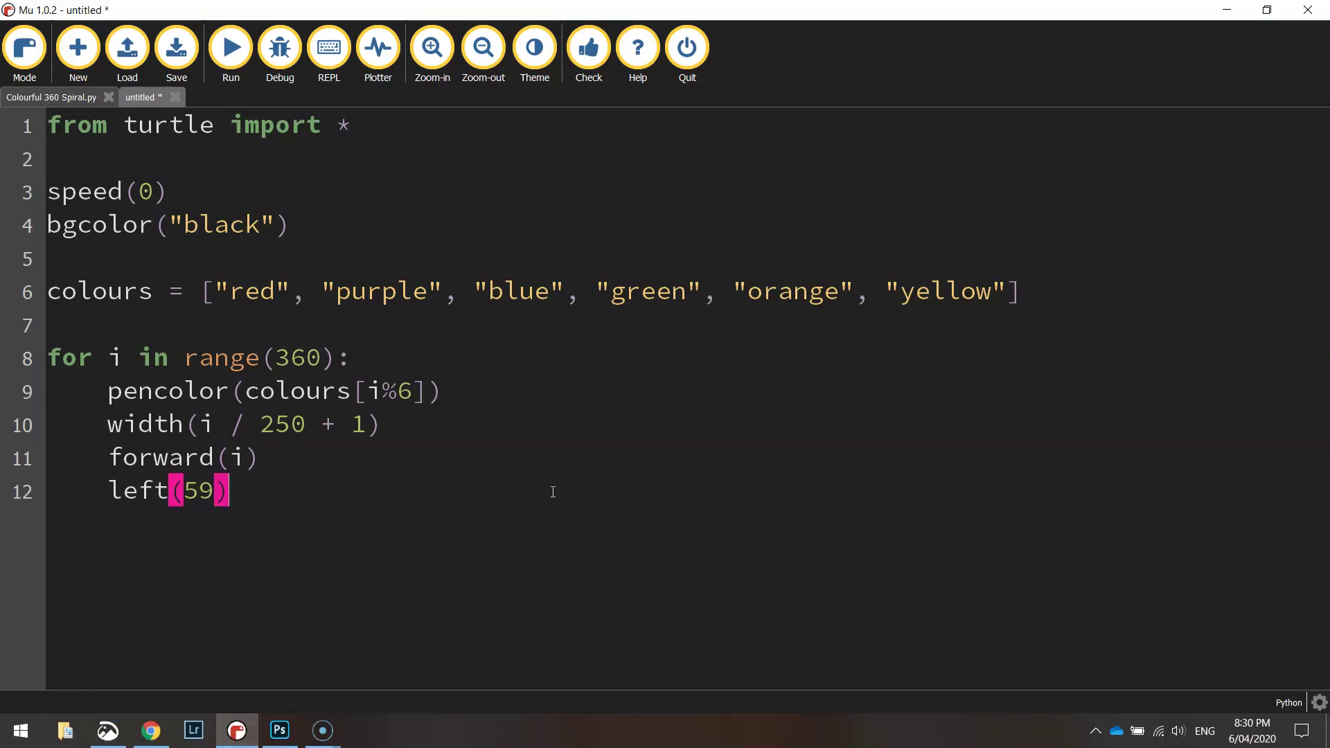
pyautogui.press('Return')
pyautogui.press('Return')
pyautogui.press('BackSpace')
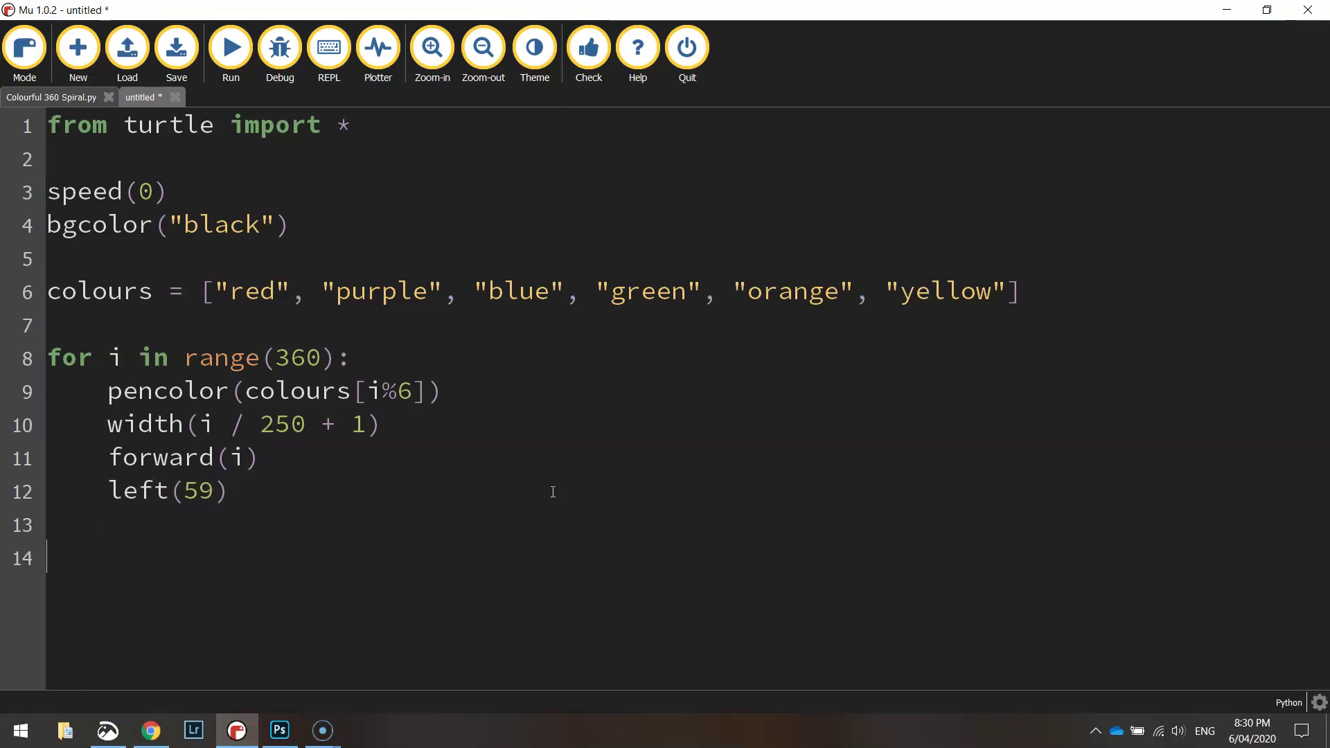
pyautogui.write('hide')
pyautogui.press('Tab')
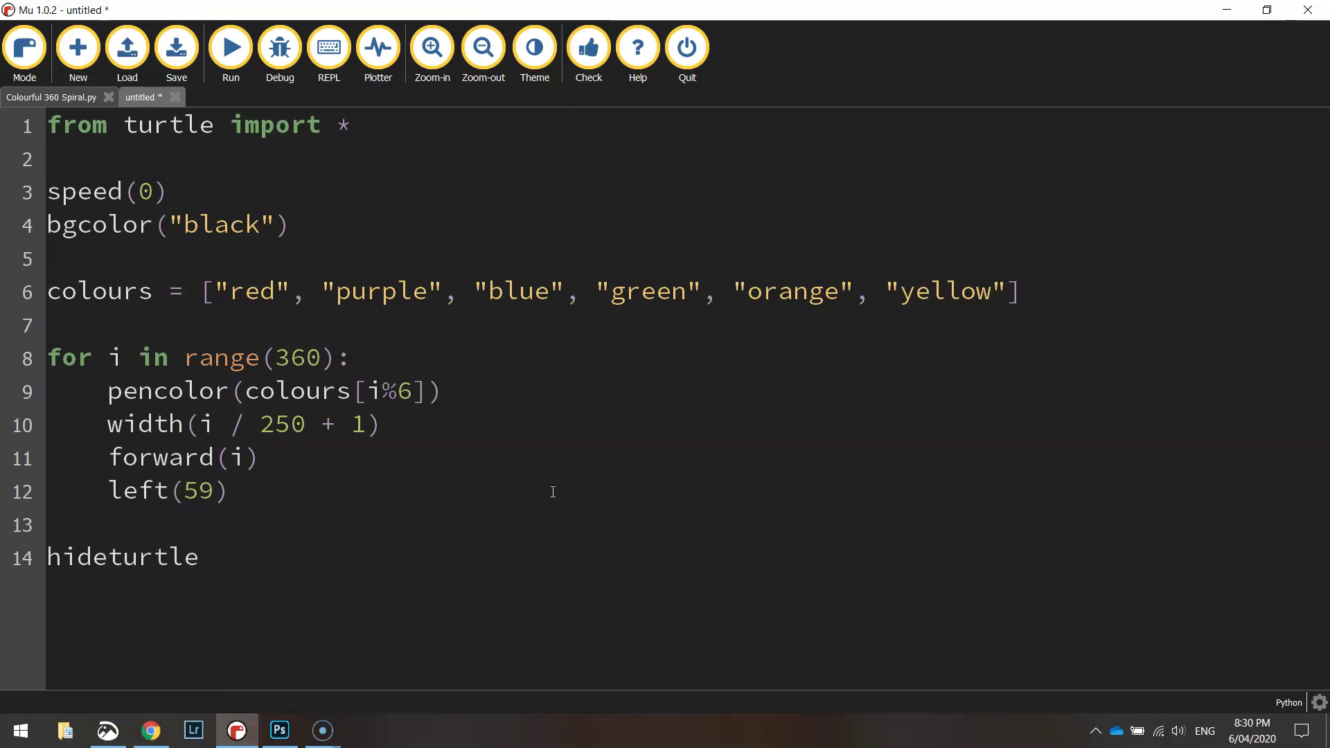
pyautogui.write('()')
pyautogui.click(411, 546)
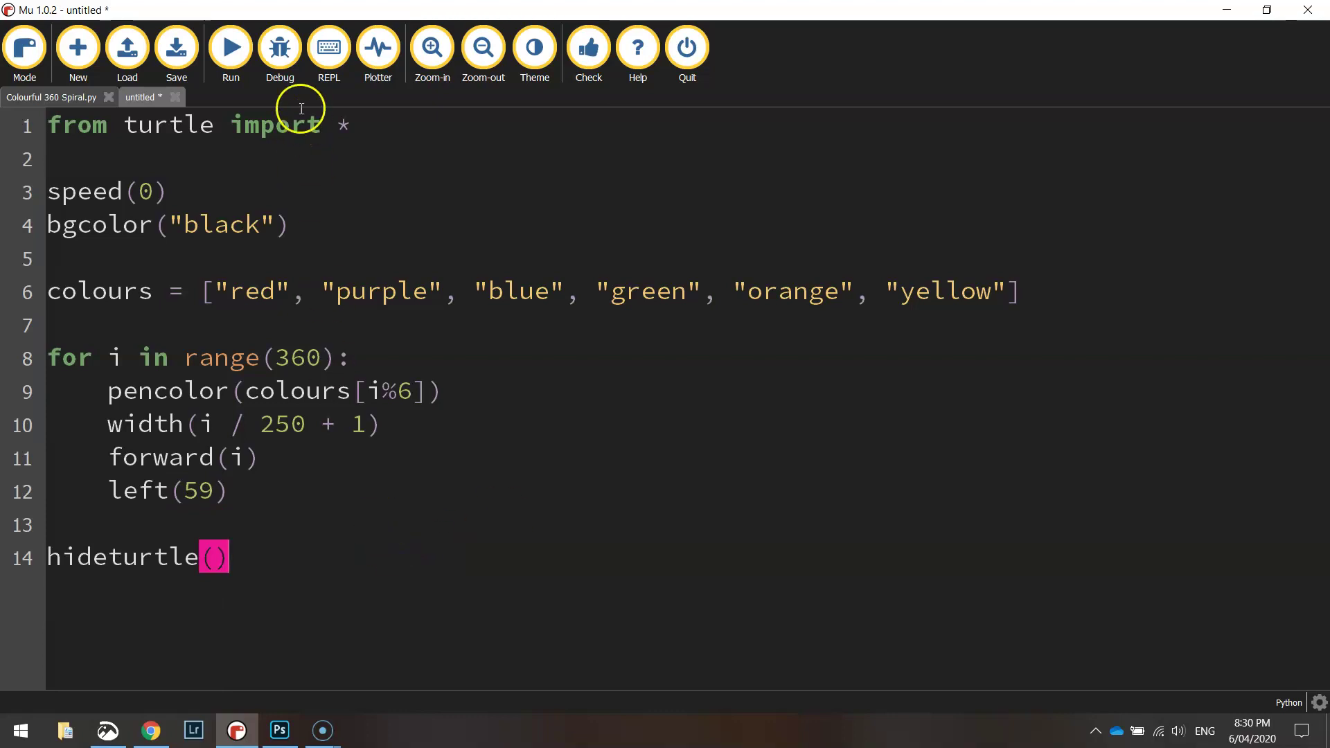
# - Save the script as 'Hexagonal Spirograph' in the Desktop Turtle folder
pyautogui.click(176, 50)
pyautogui.click(70, 149)
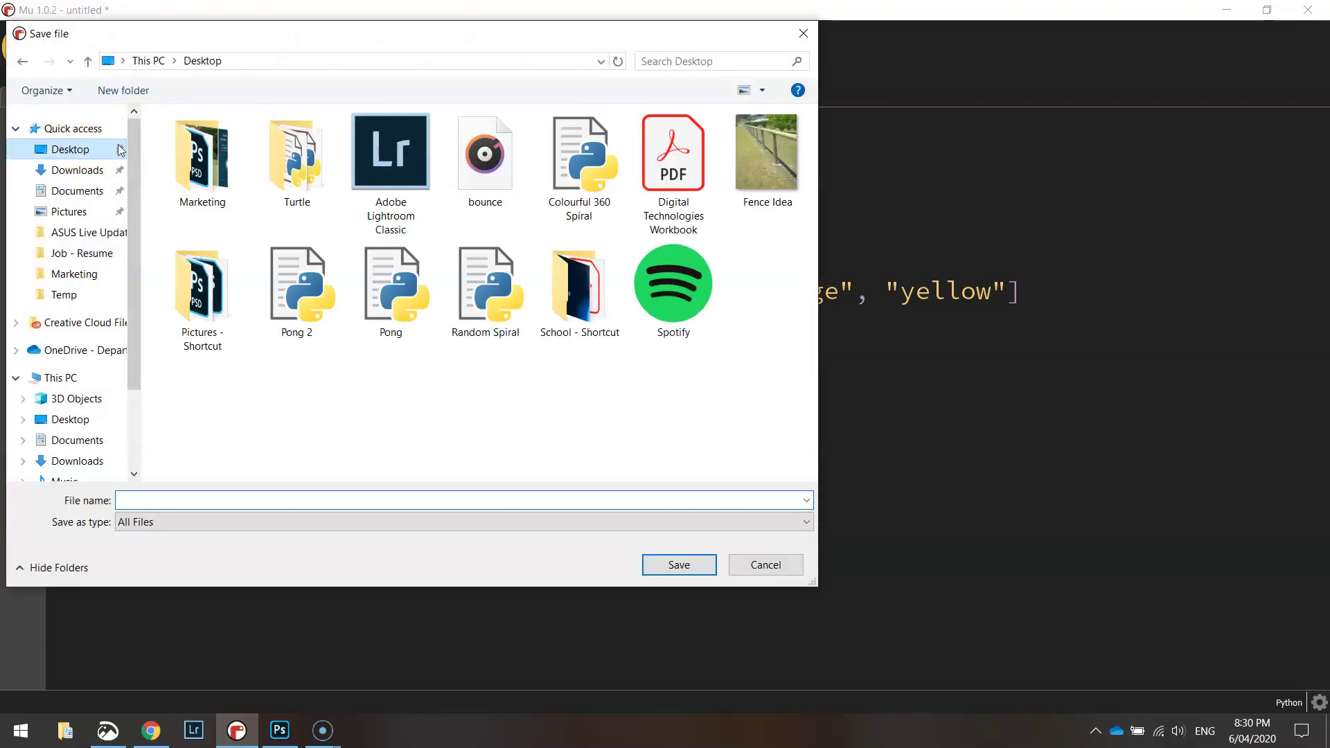
pyautogui.doubleClick(302, 167)
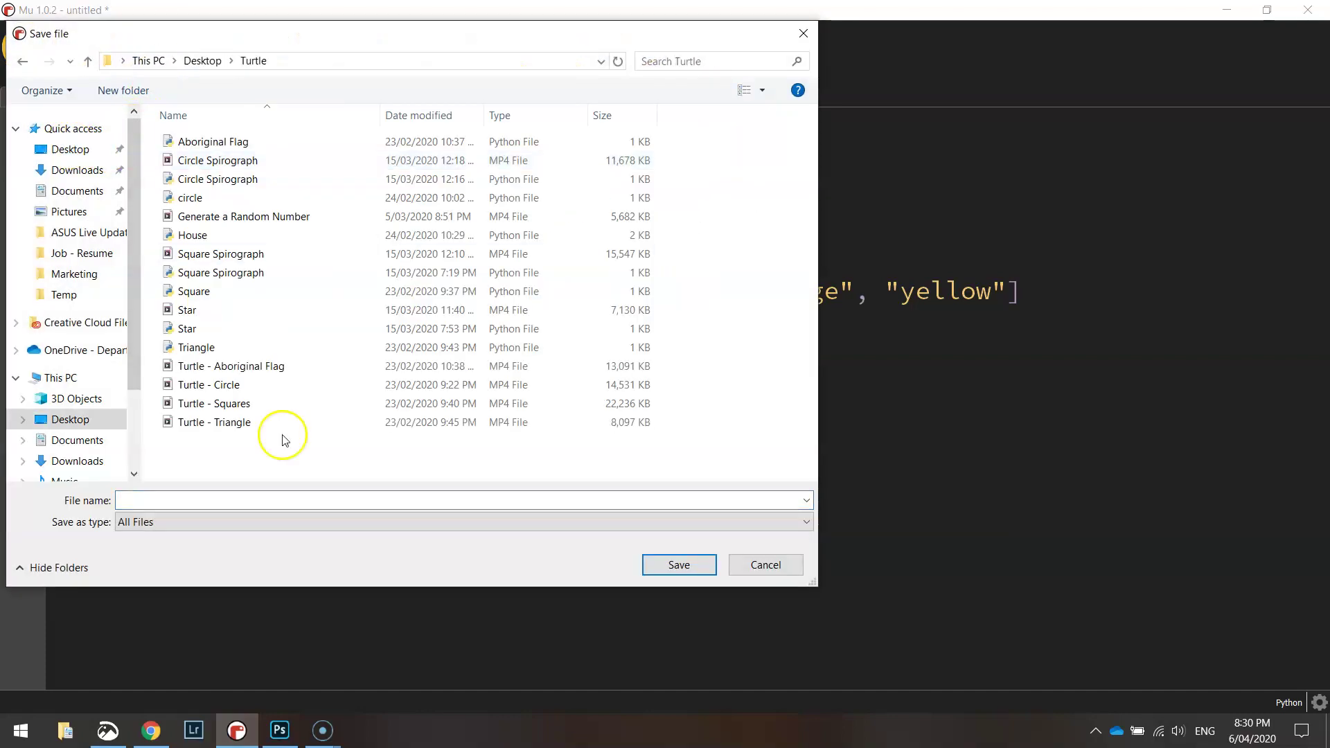
pyautogui.click(192, 501)
pyautogui.write('Hexagonal Spirograph')
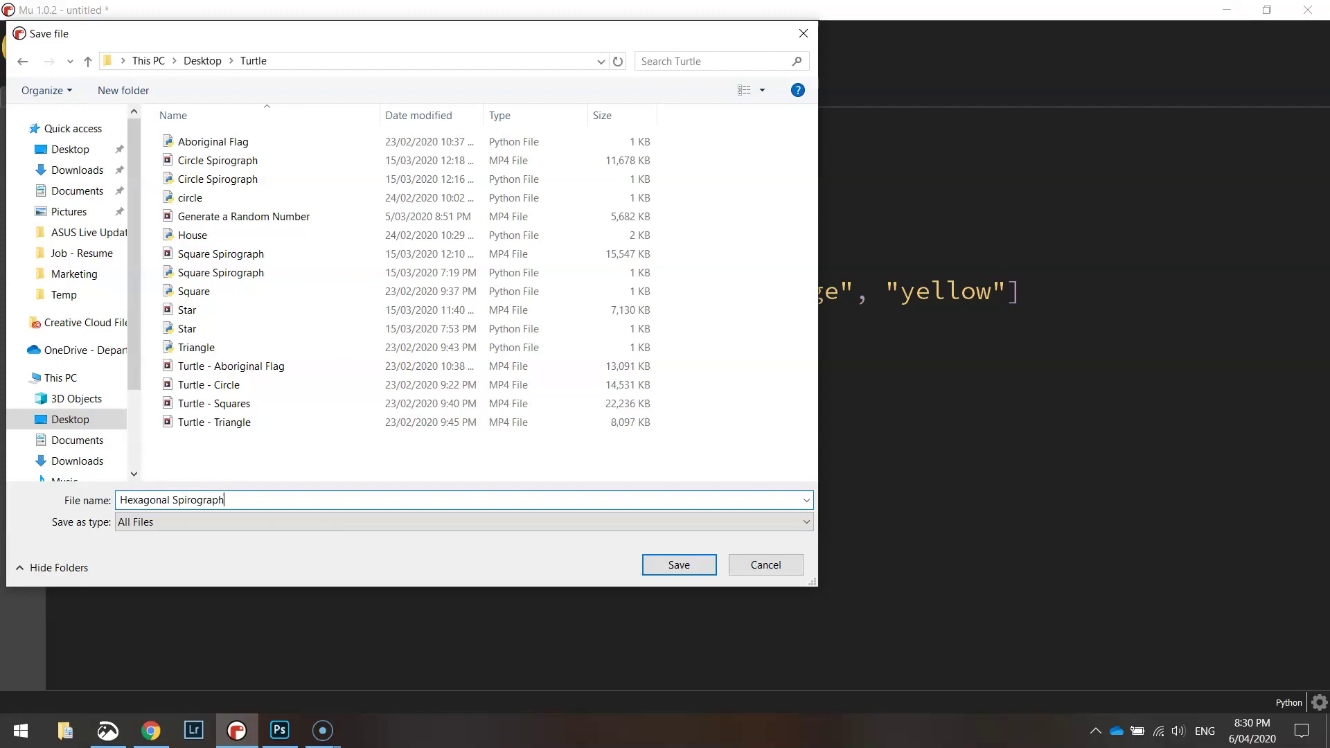
pyautogui.press('Return')
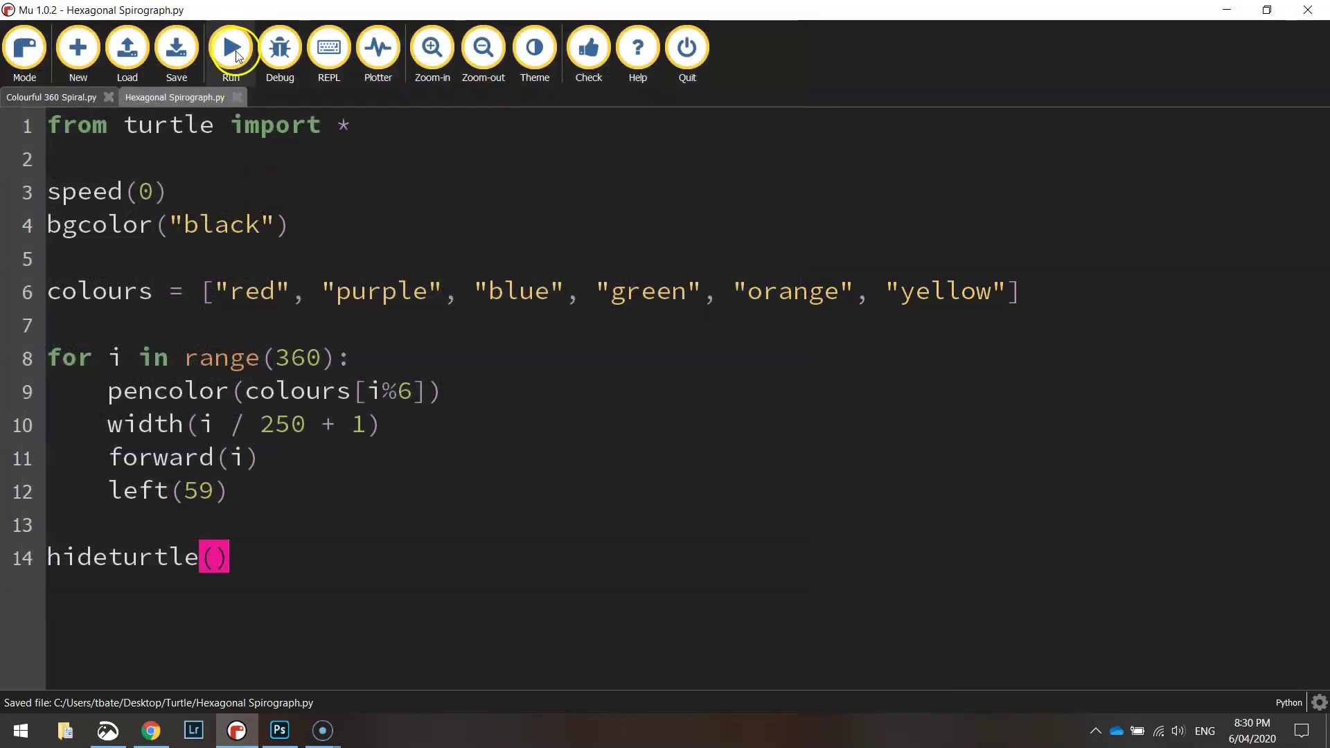
# - Run the script and maximise the Python Turtle Graphics window
pyautogui.click(232, 51)
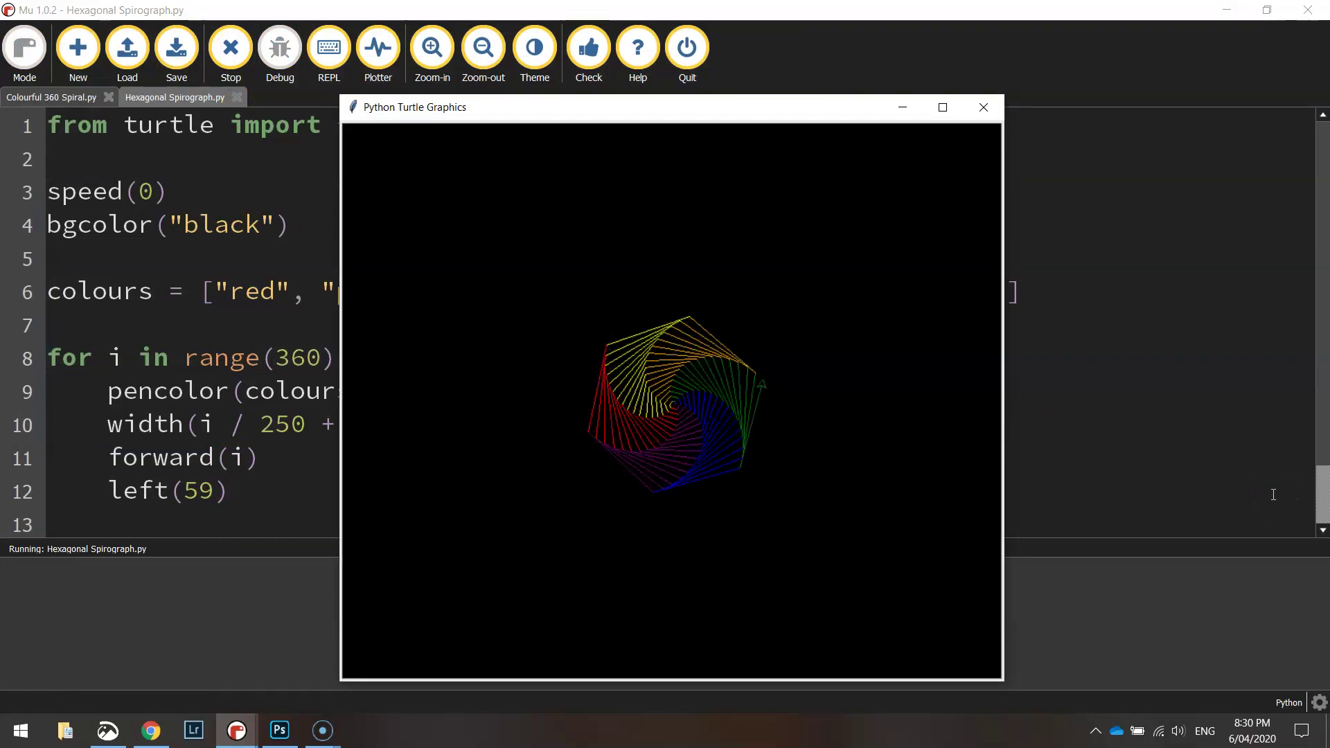
pyautogui.click(940, 107)
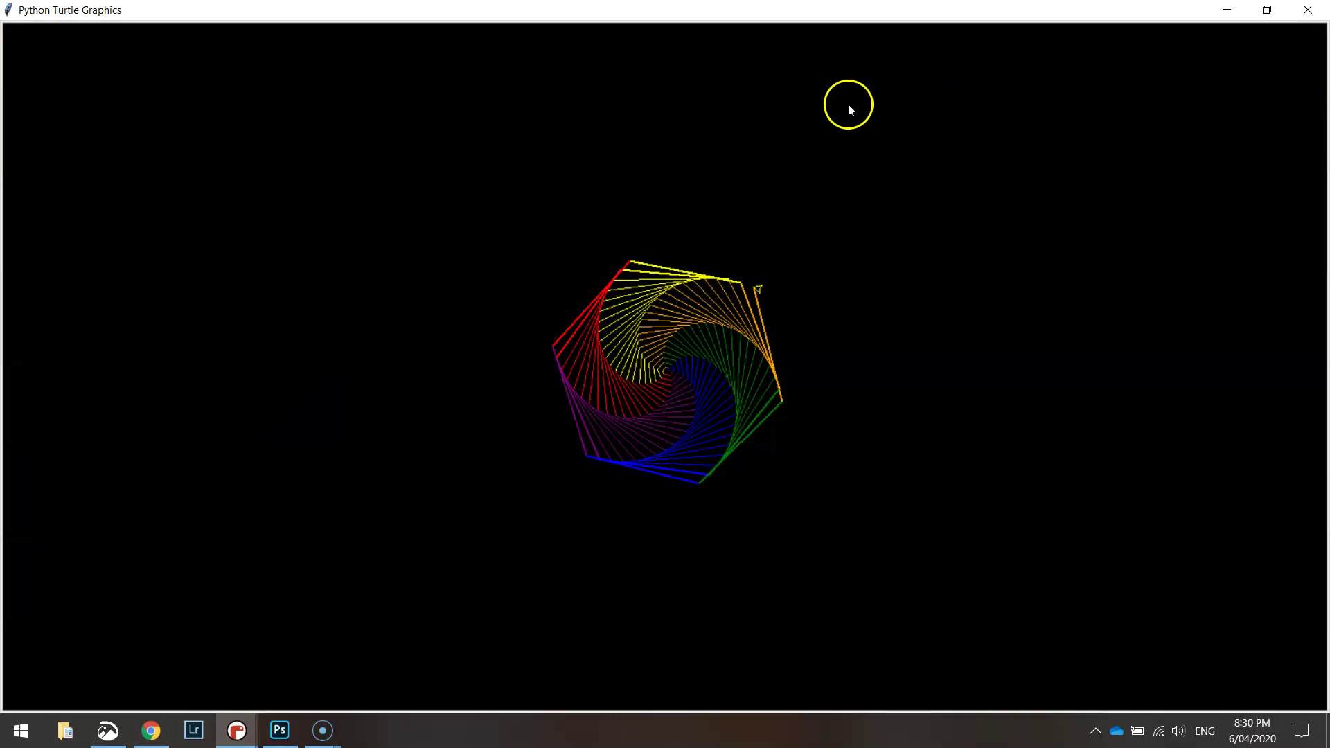